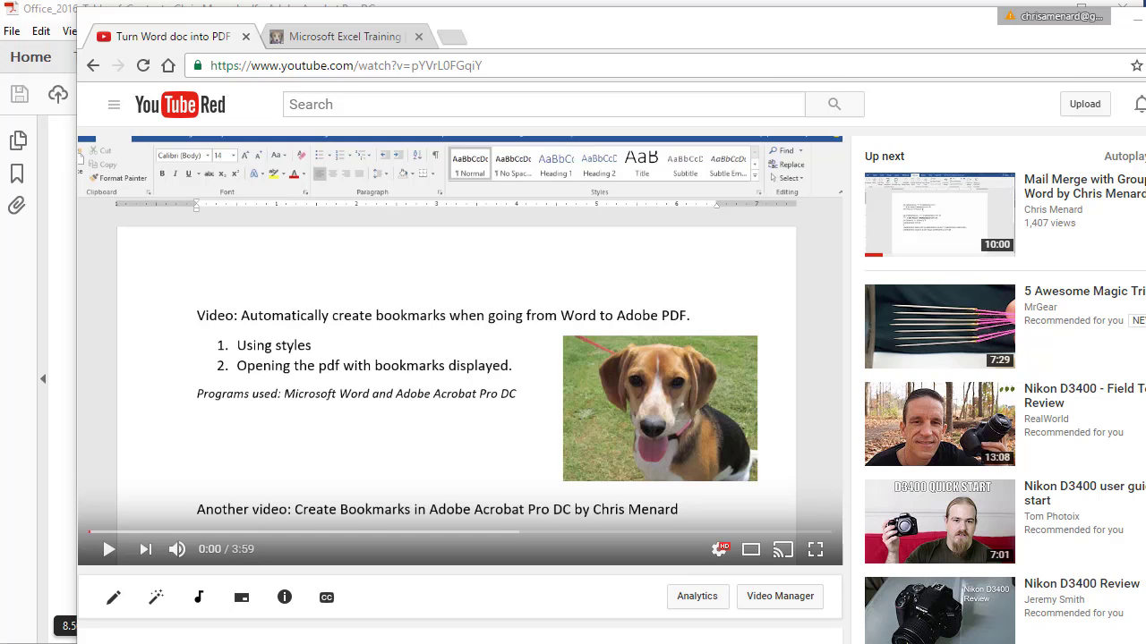
- Close the Chrome YouTube window to reveal the Office_2016_Table_of_Contents PDF in Acrobat
left_click(1135, 18)
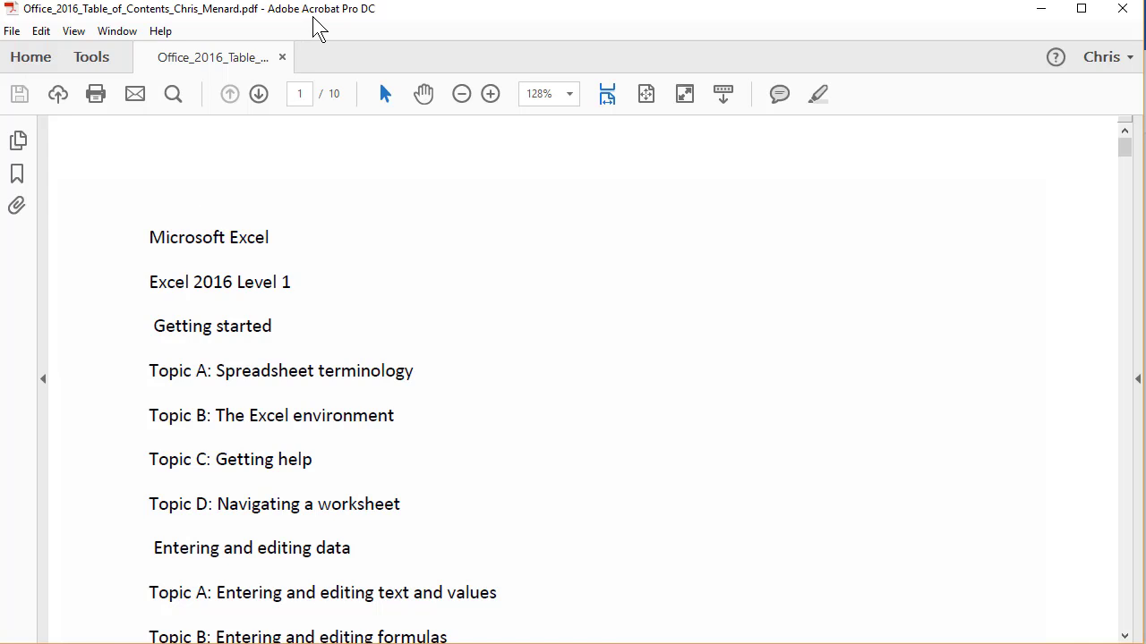
- Switch the left navigation pane from Page Thumbnails to the empty Bookmarks panel
left_click(19, 143)
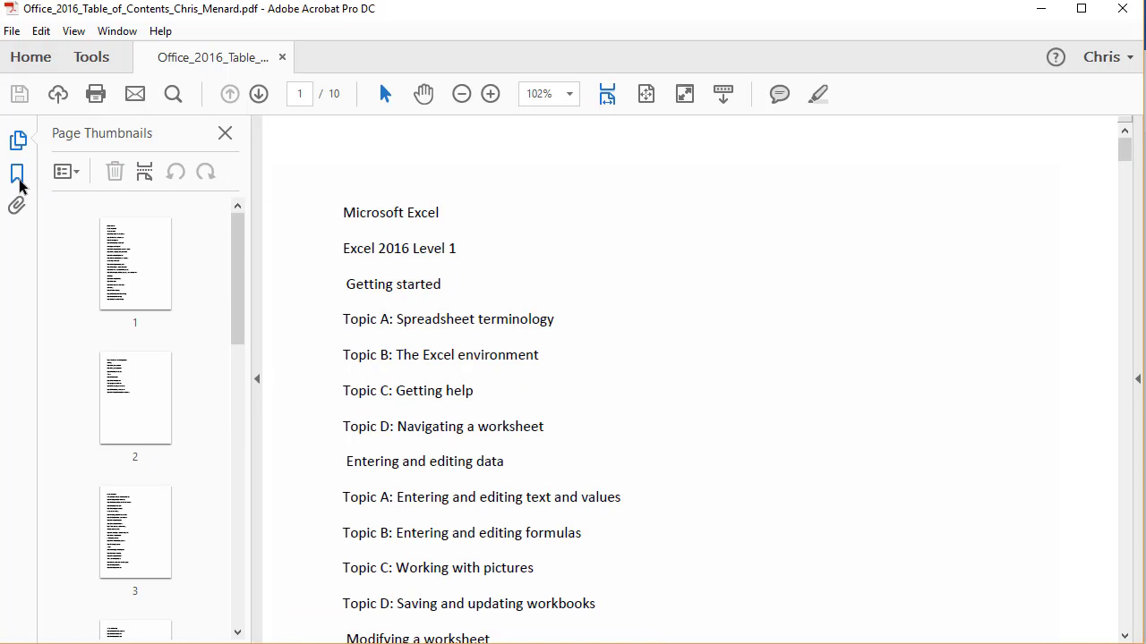
left_click(18, 179)
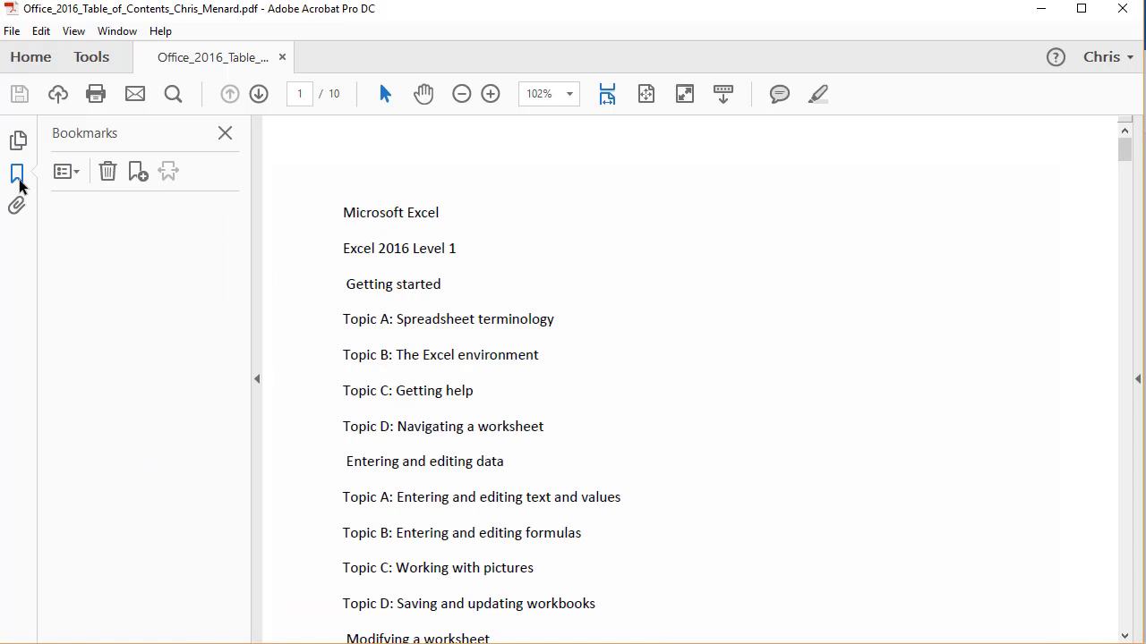
left_click(258, 383)
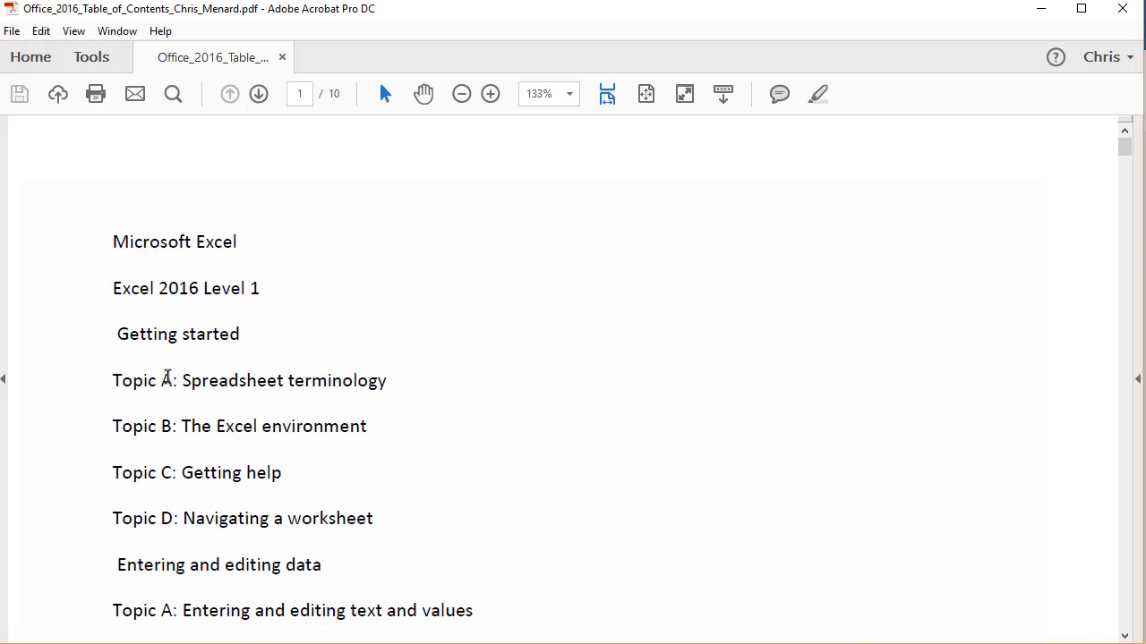
left_click(4, 383)
left_click(18, 177)
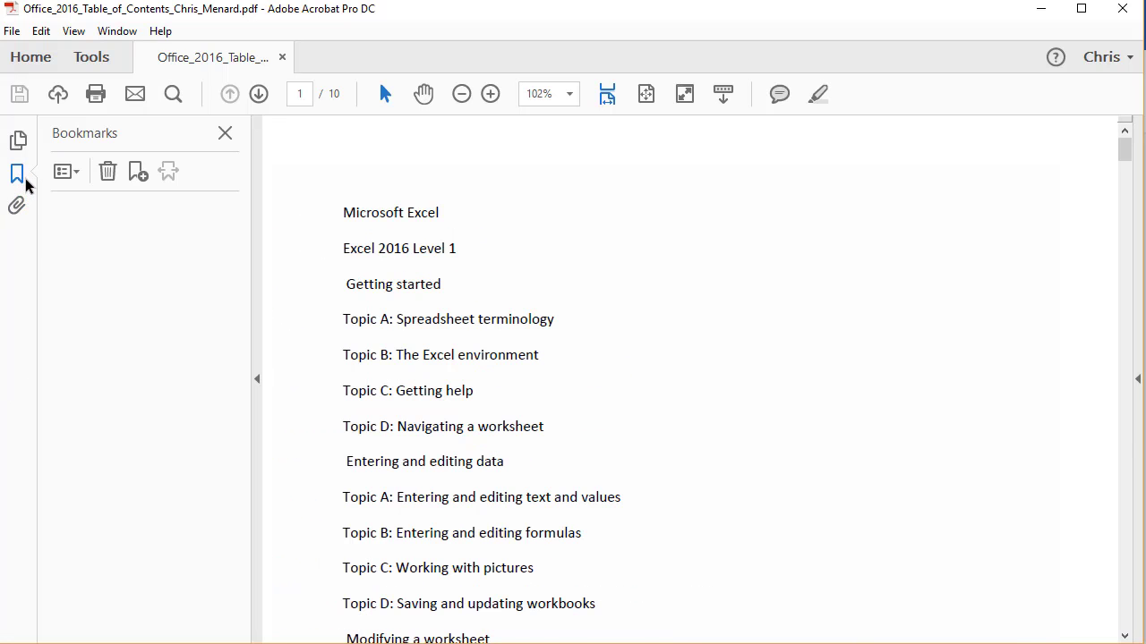
- Bookmark the headings Microsoft Excel, Excel 2016 Level 1, and Entering and editing data
left_click_drag(342, 215, 432, 213)
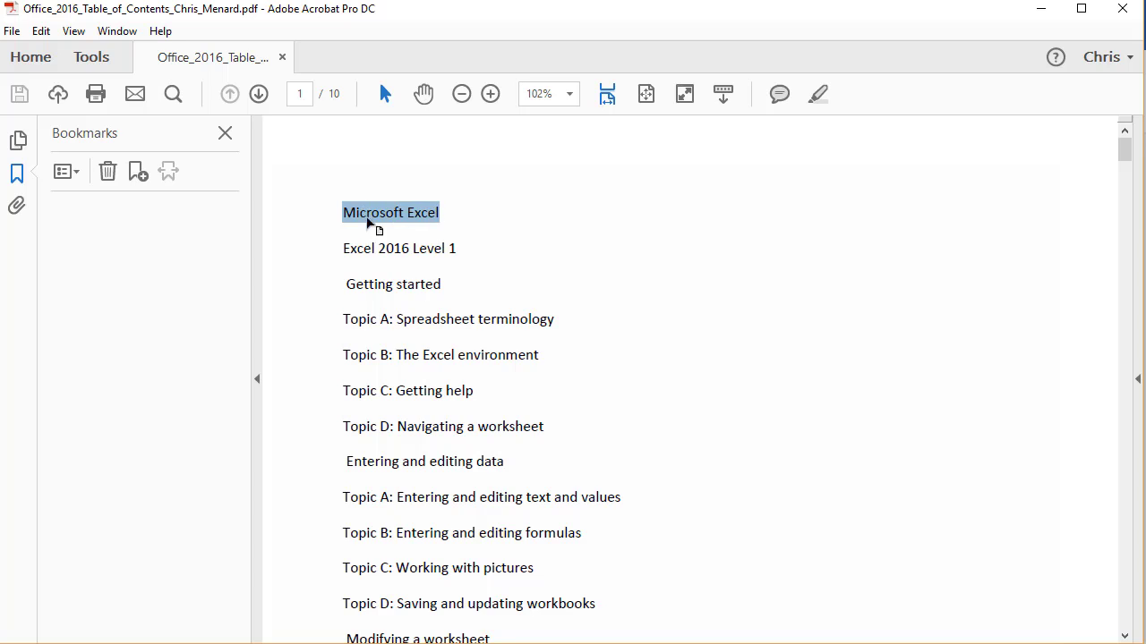
left_click(142, 179)
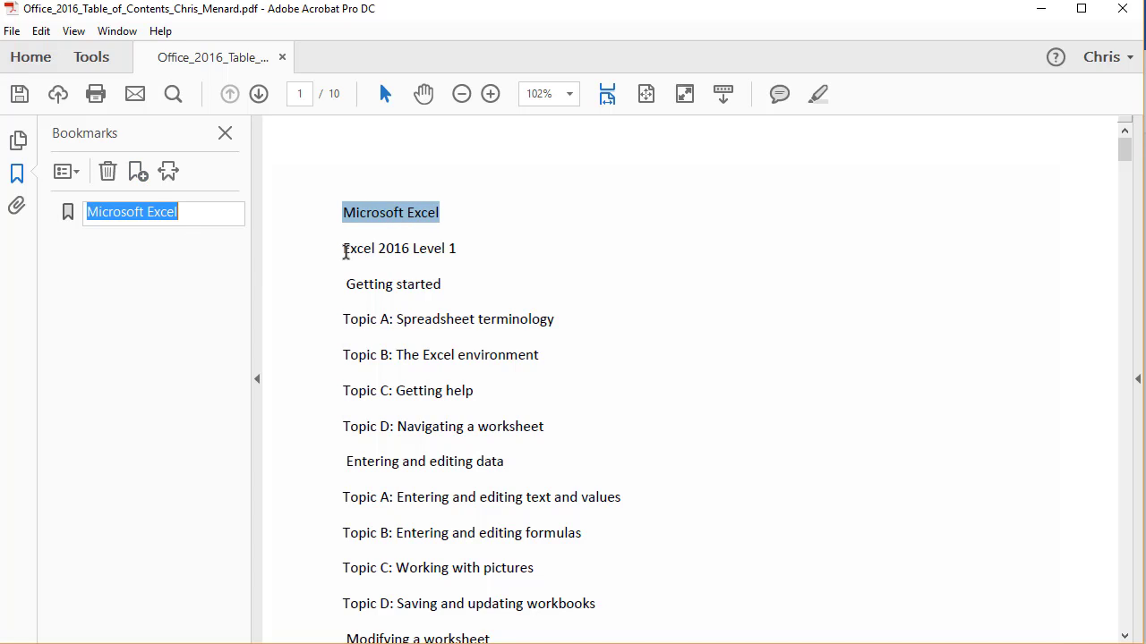
left_click_drag(346, 252, 456, 249)
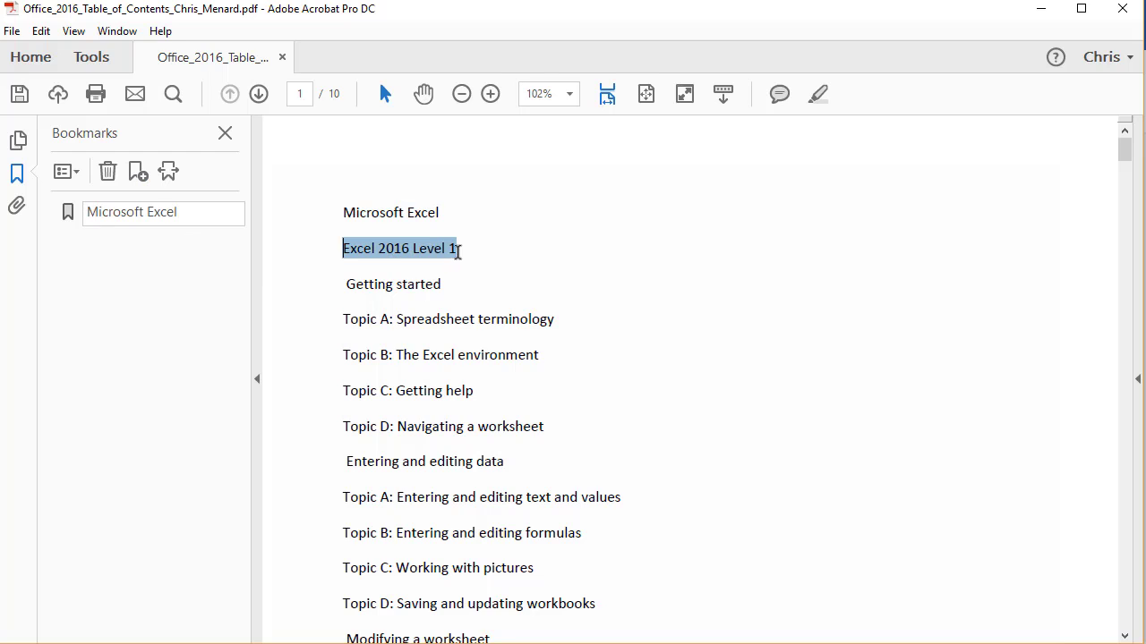
left_click(140, 174)
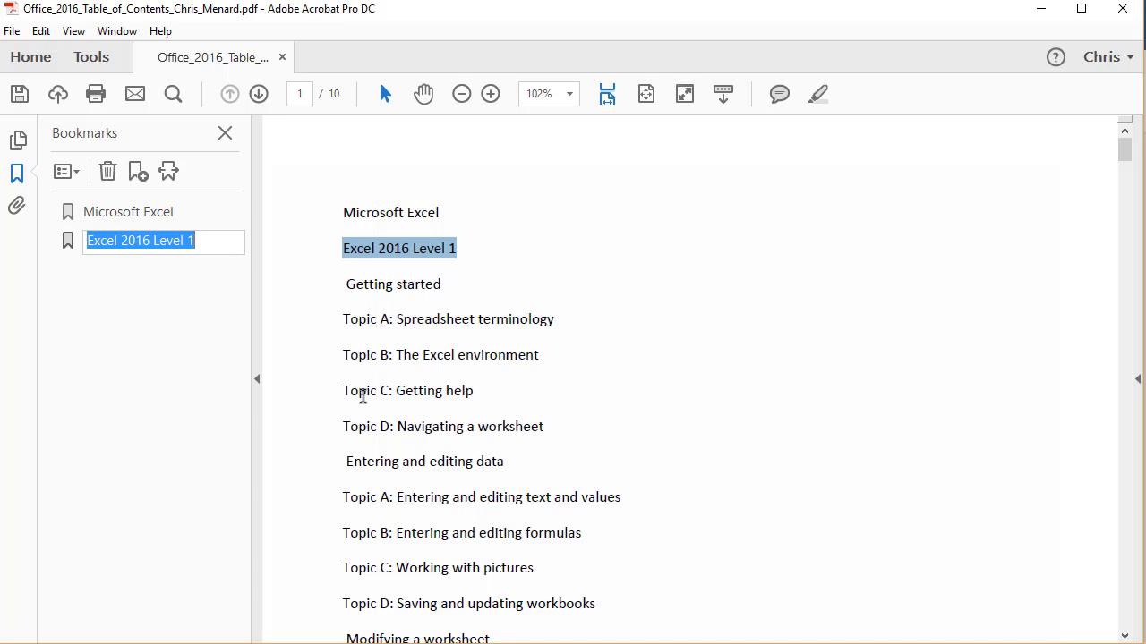
scroll(358, 433, "down", 1)
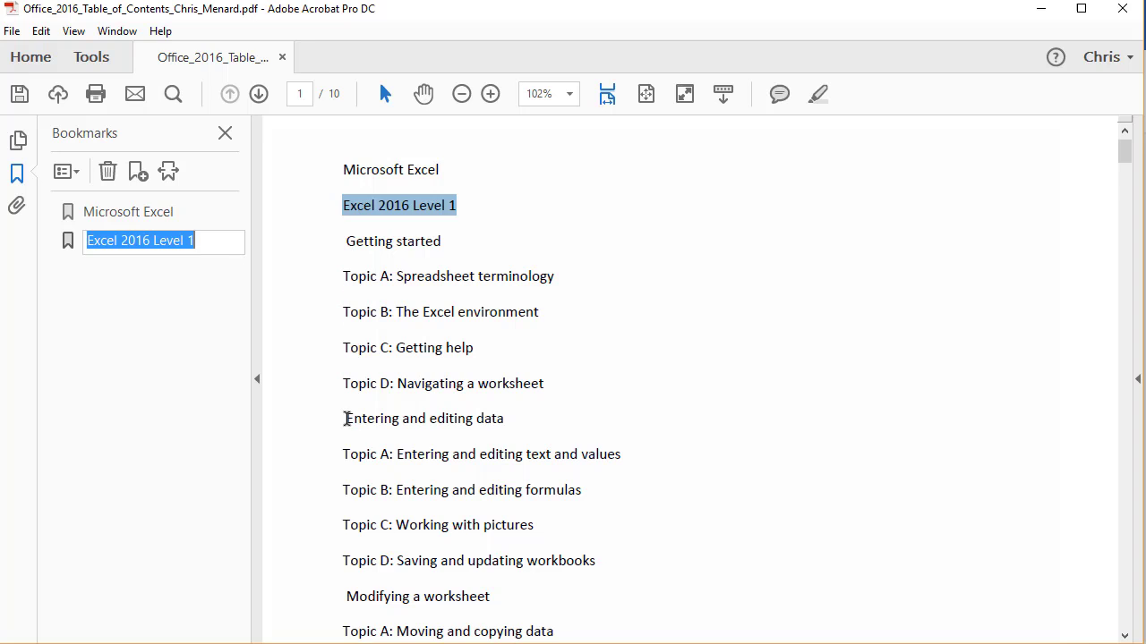
left_click_drag(346, 419, 504, 418)
left_click(140, 176)
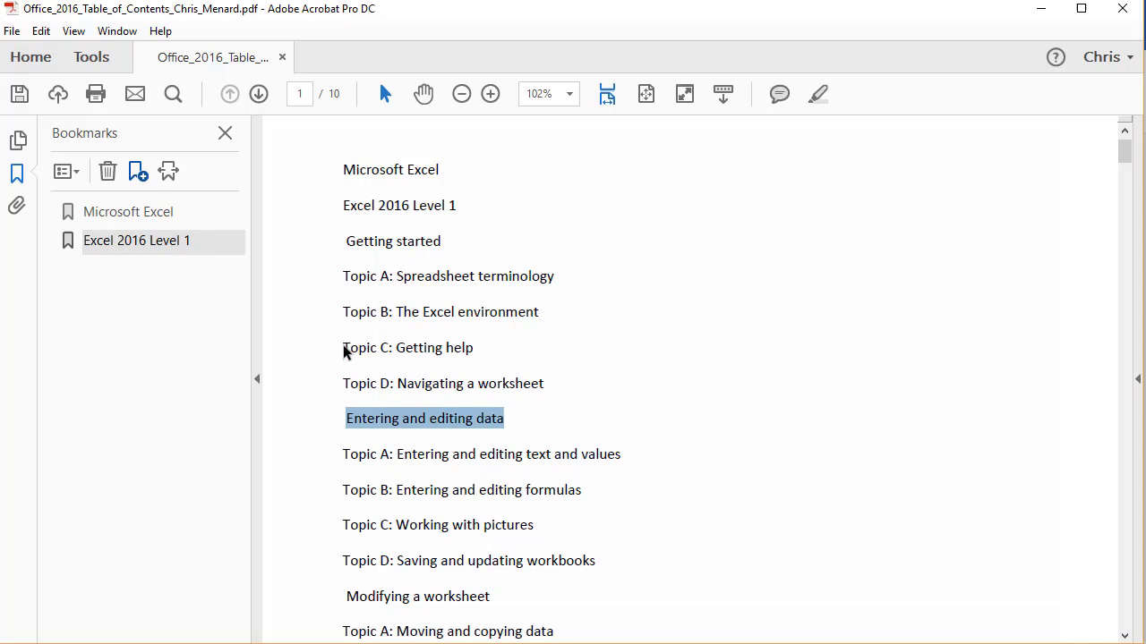
- Bookmark the headings Modifying a worksheet and Functions
scroll(380, 372, "down", 4)
left_click_drag(350, 433, 527, 433)
left_click(490, 424)
key("Home")
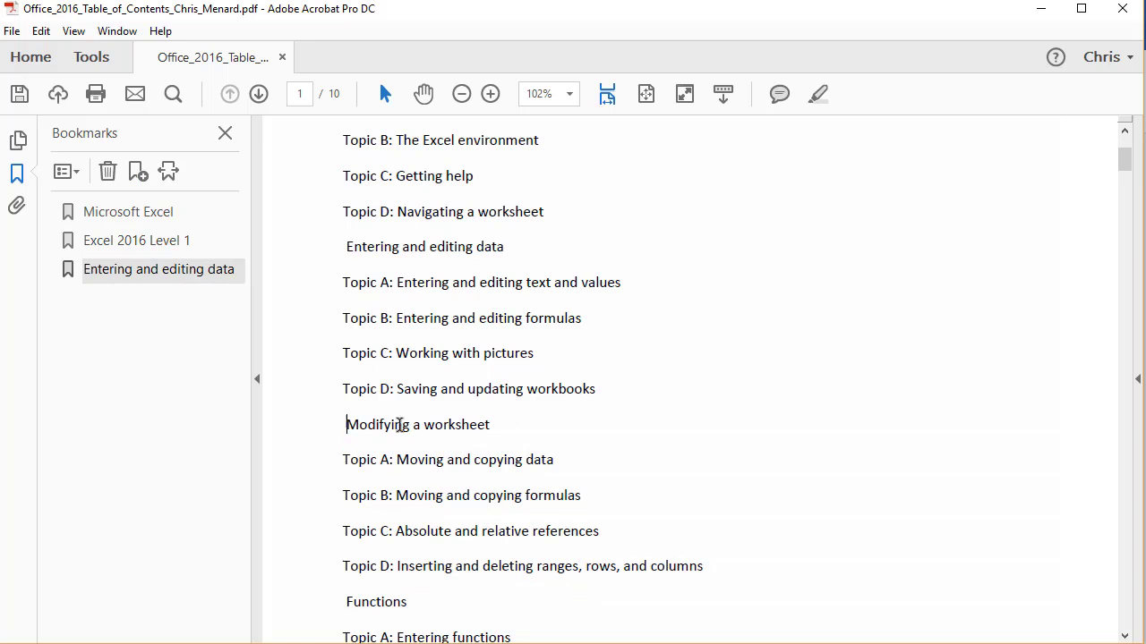
key("shift+End")
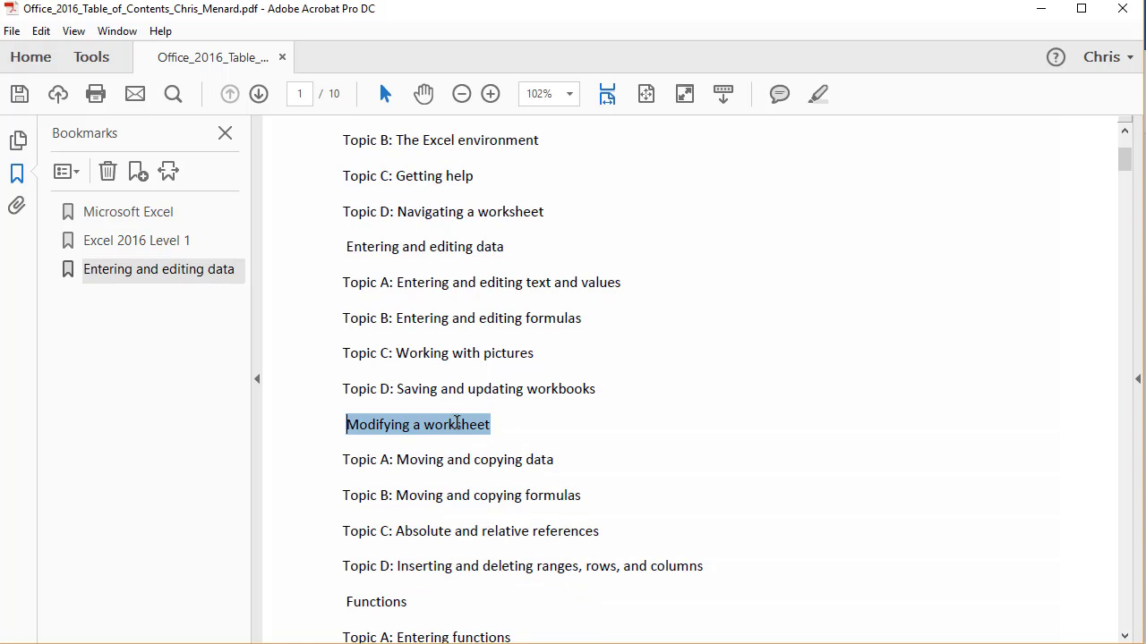
left_click(137, 169)
scroll(503, 369, "down", 5)
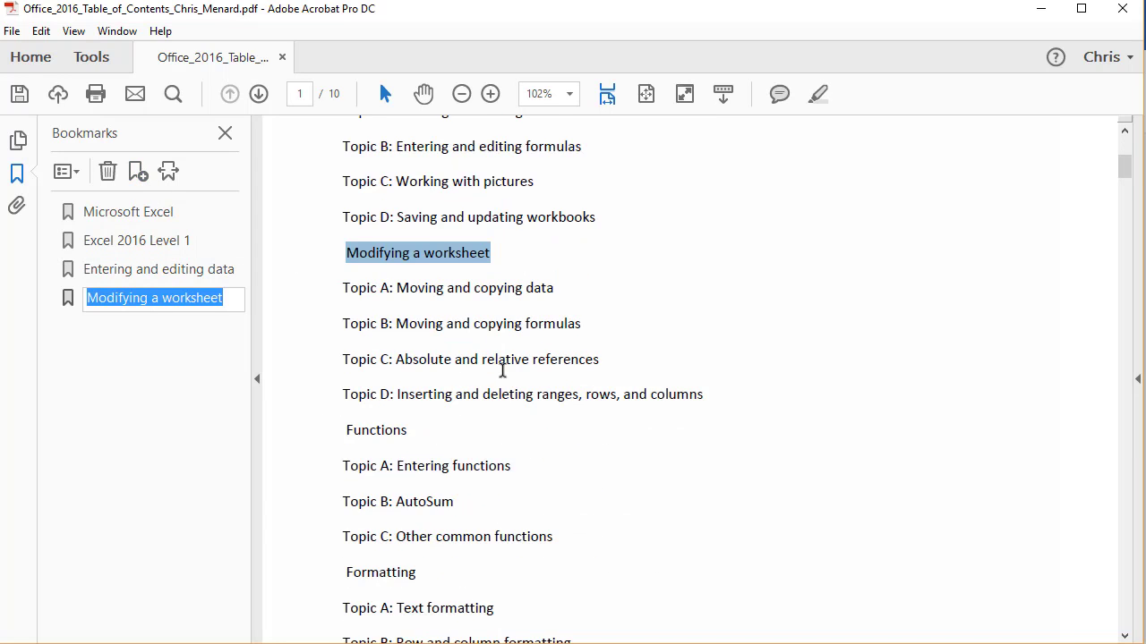
double_click(379, 387)
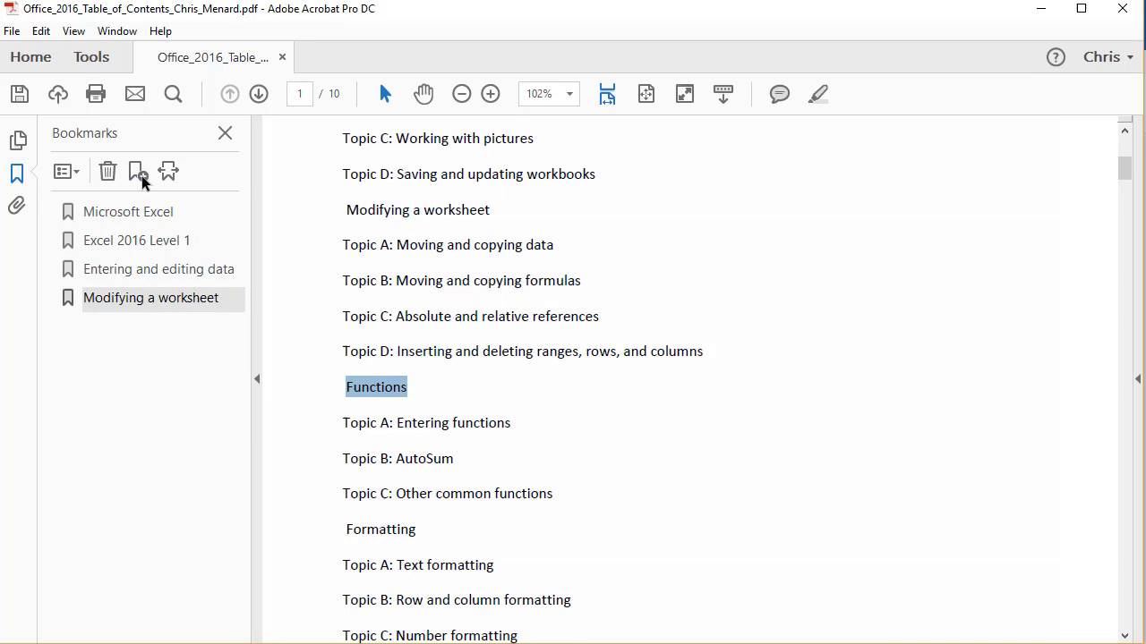
key("ctrl+b")
scroll(385, 354, "down", 20)
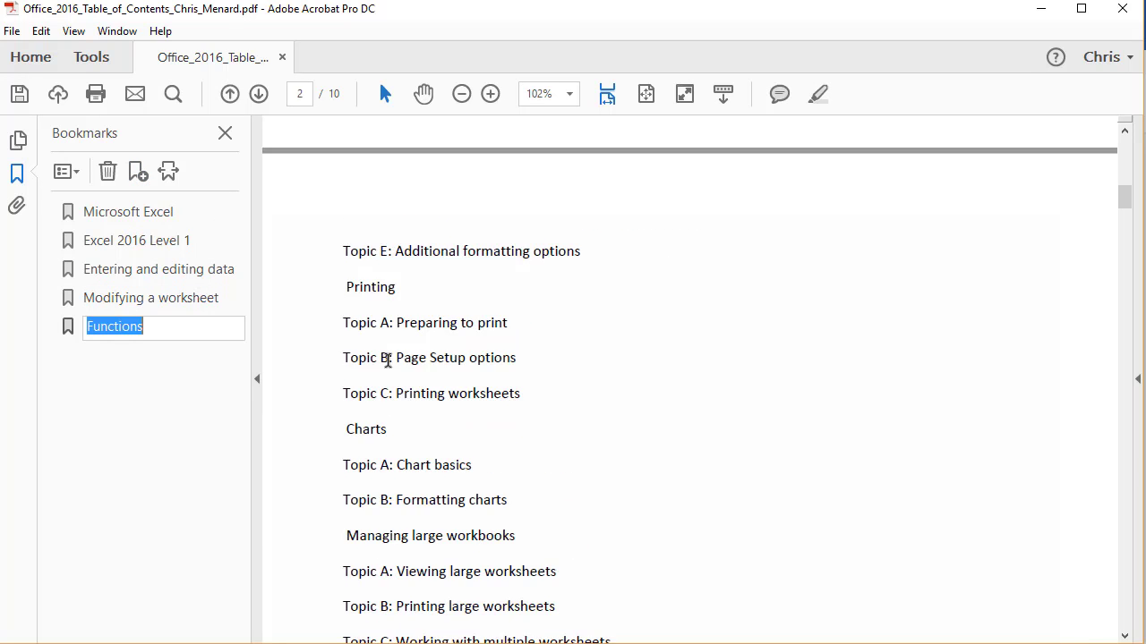
- Bookmark the page 3 headings Excel 2016 Level 2 and Advanced formatting
scroll(386, 363, "down", 10)
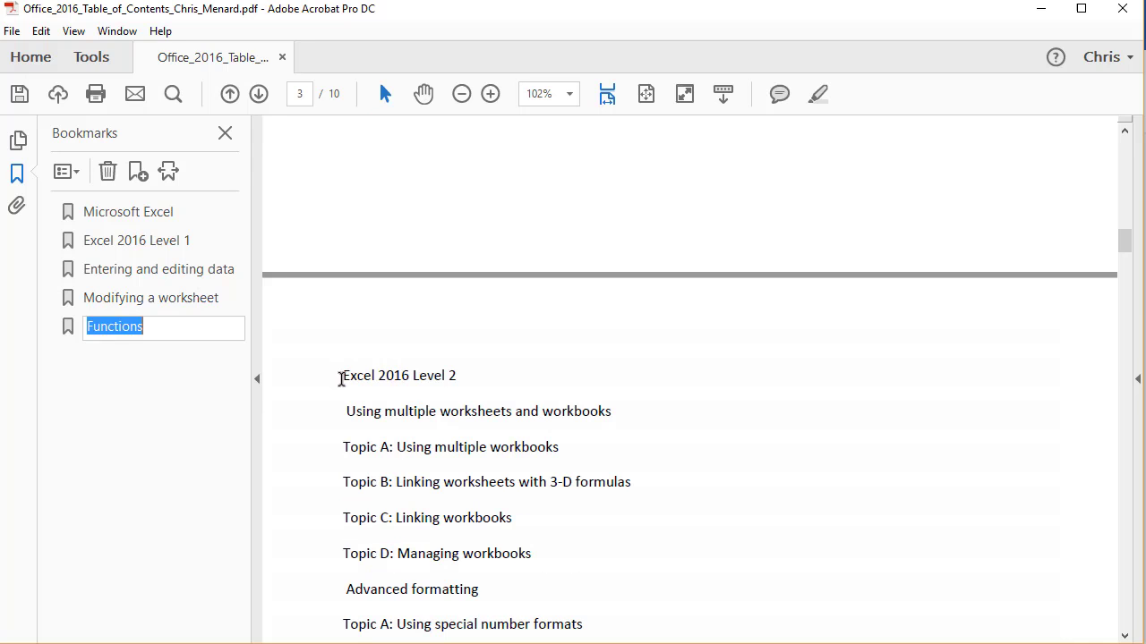
left_click_drag(342, 376, 459, 376)
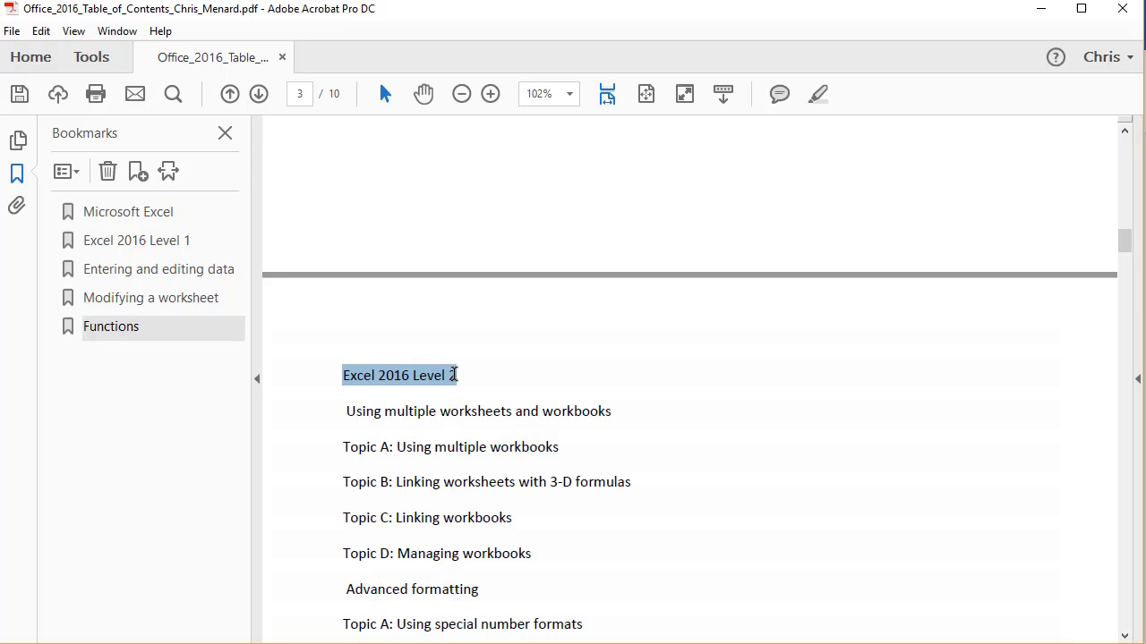
left_click(139, 173)
scroll(366, 448, "down", 4)
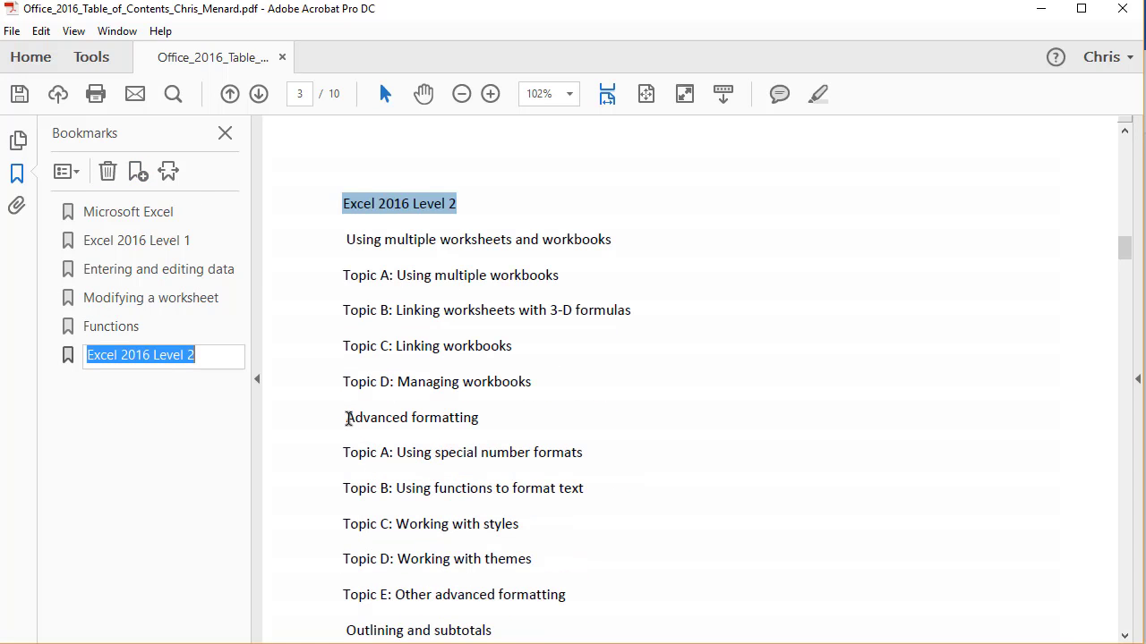
left_click_drag(349, 419, 456, 409)
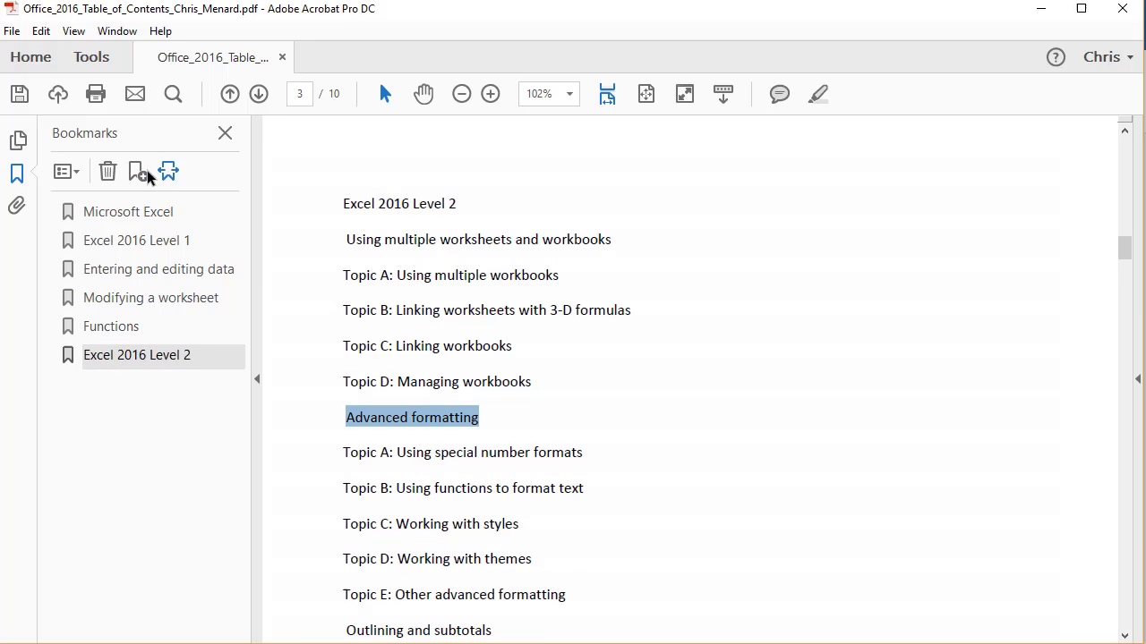
key("ctrl+b")
scroll(350, 386, "down", 4)
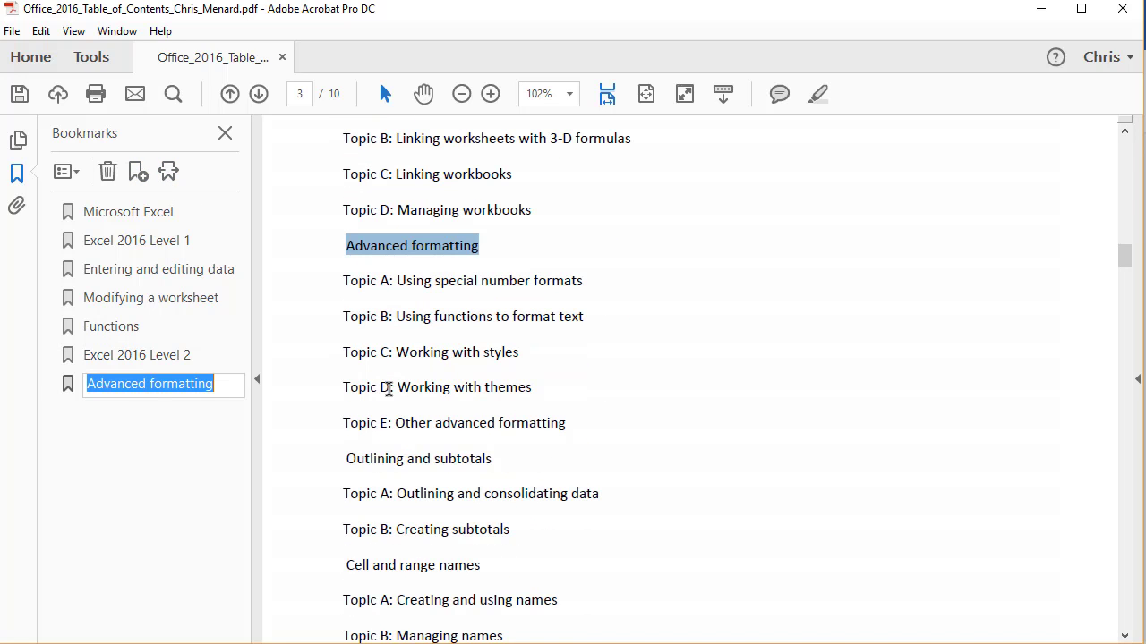
left_click(350, 460)
- Bookmark Outlining and subtotals, then scroll down to the Microsoft Word section on page 7
left_click_drag(350, 459, 491, 461)
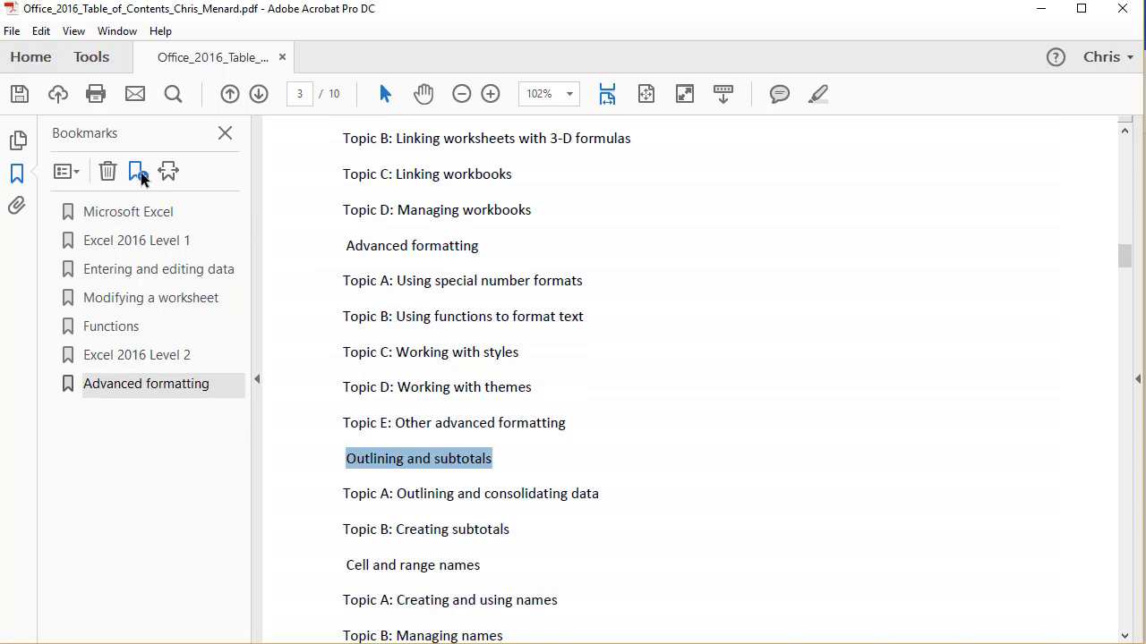
key("ctrl+b")
scroll(497, 448, "down", 12)
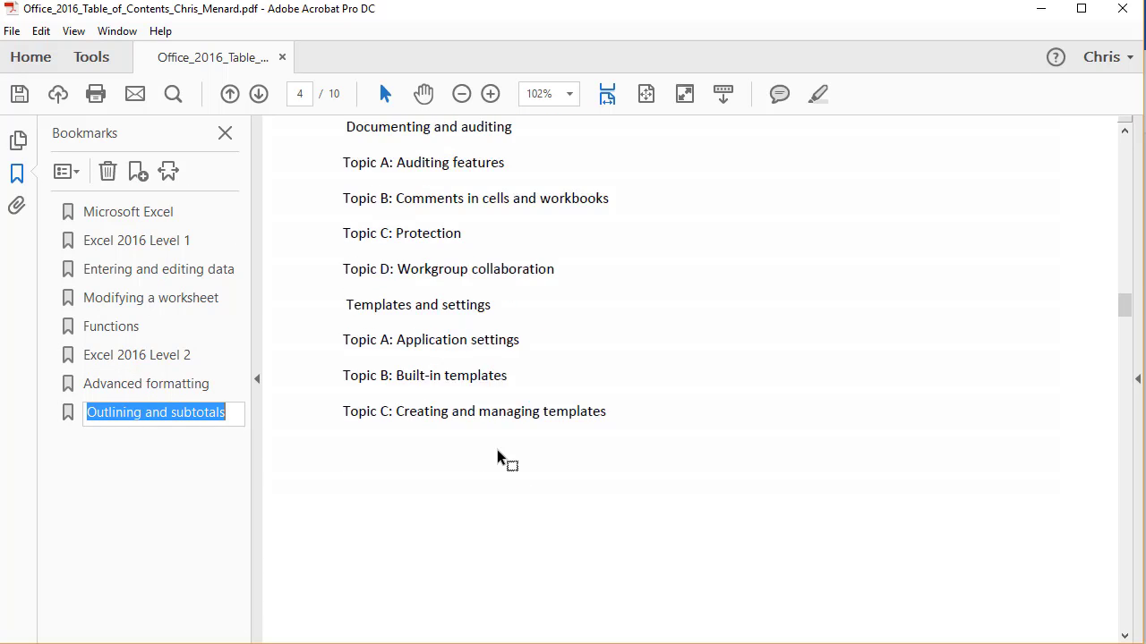
scroll(496, 451, "down", 15)
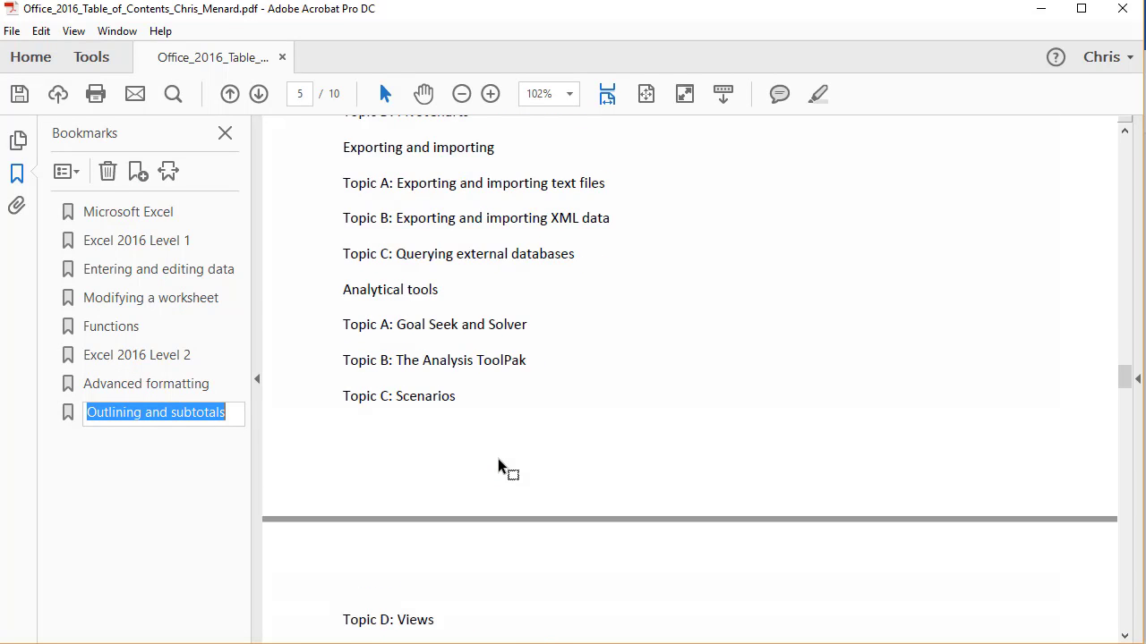
scroll(406, 439, "down", 12)
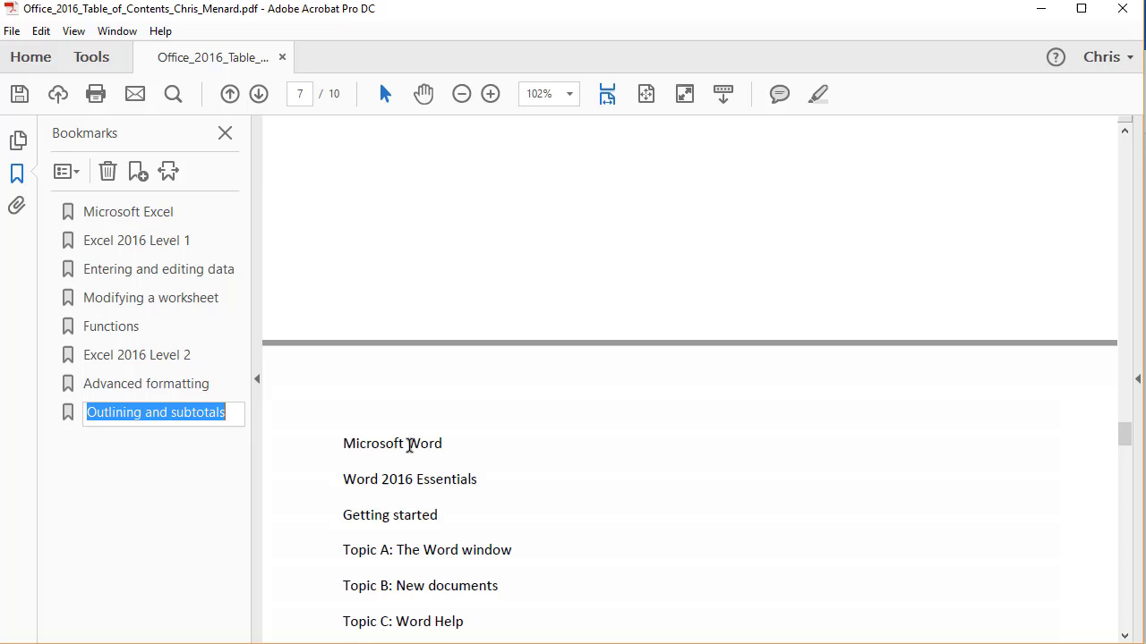
- Bookmark Microsoft Word, Word 2016 Essentials, Navigation and selection techniques, and Editing text on page 7
left_click_drag(340, 185, 450, 186)
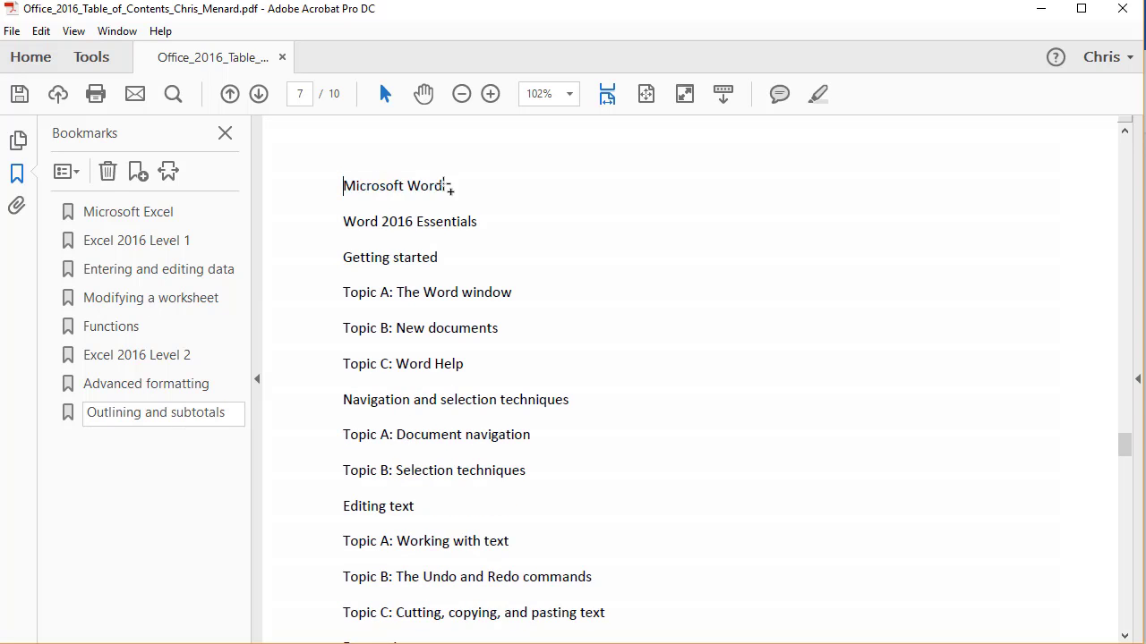
left_click(143, 176)
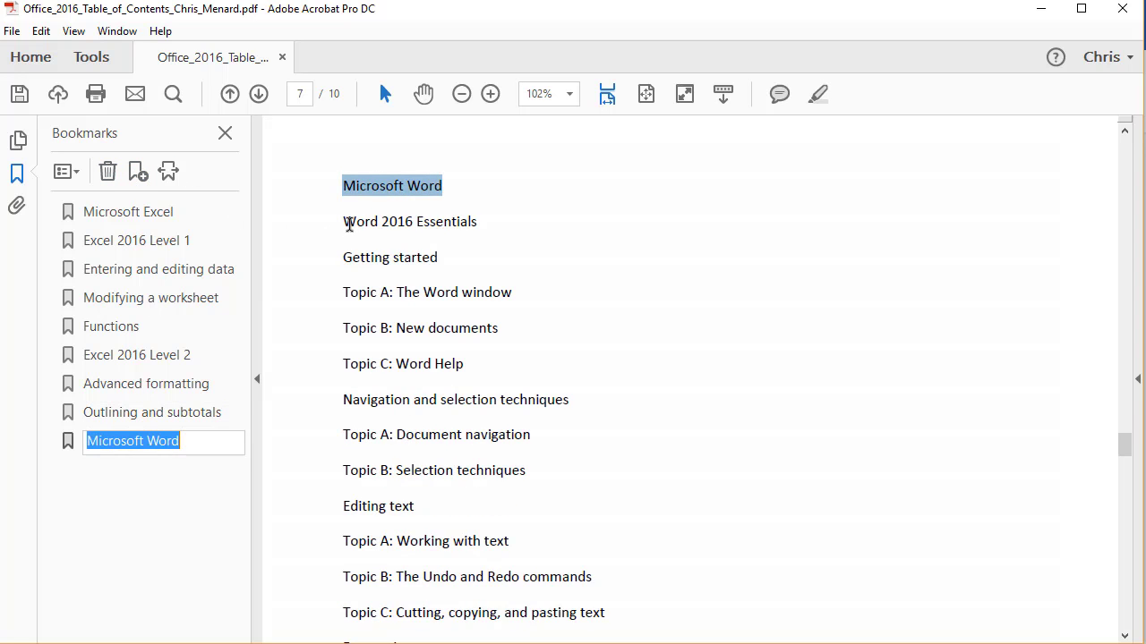
left_click_drag(344, 221, 478, 223)
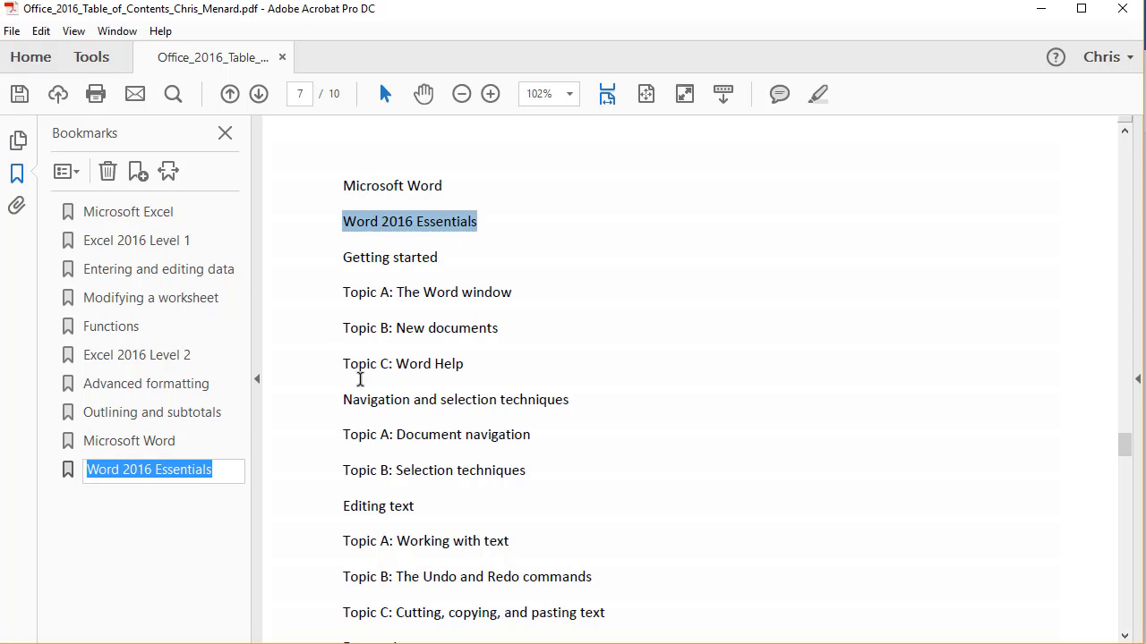
left_click_drag(347, 400, 540, 409)
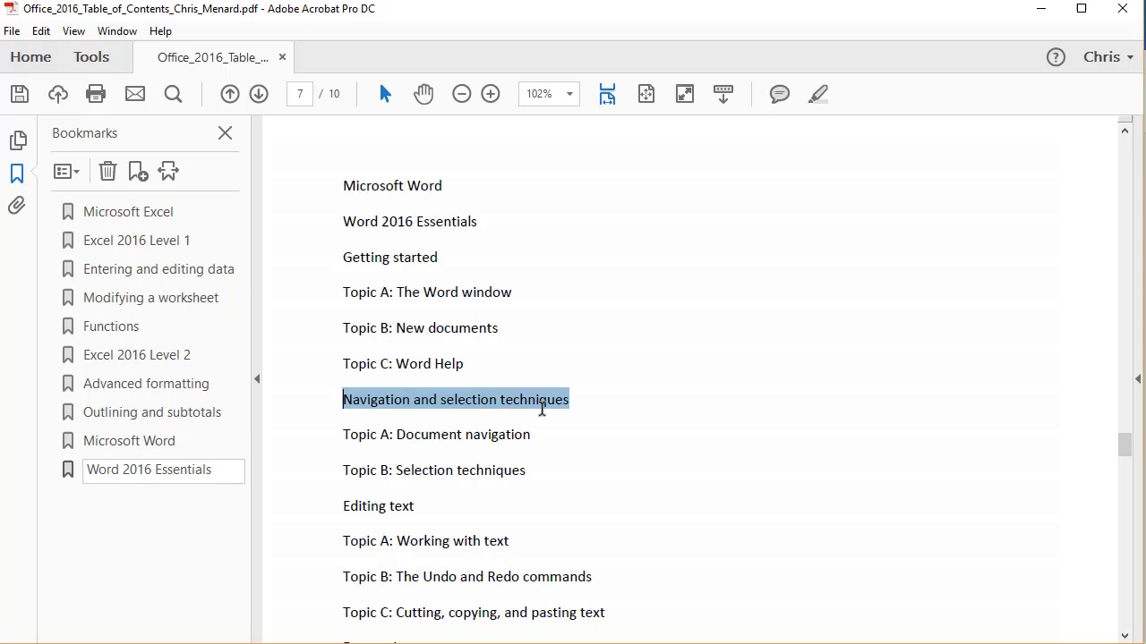
left_click(136, 172)
left_click_drag(344, 507, 400, 506)
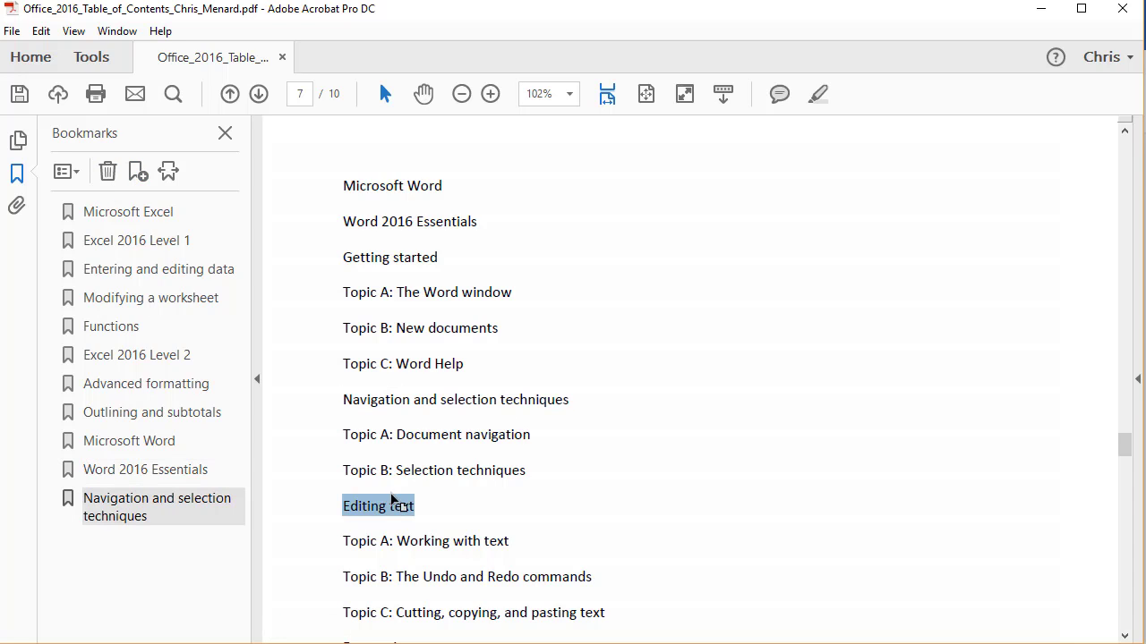
left_click(140, 171)
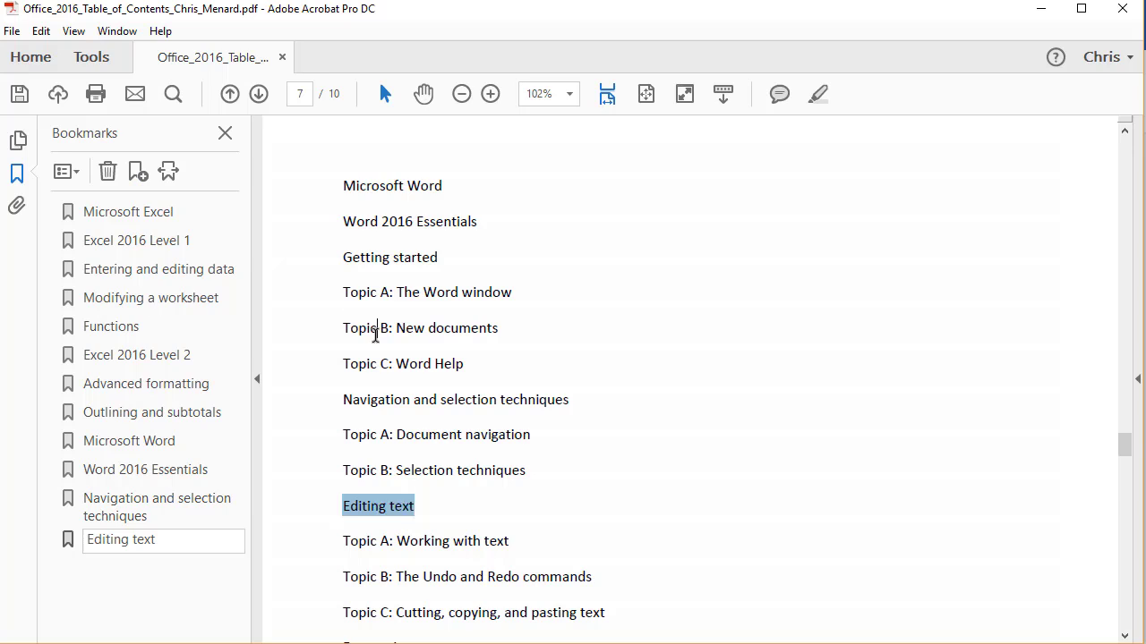
left_click(375, 333)
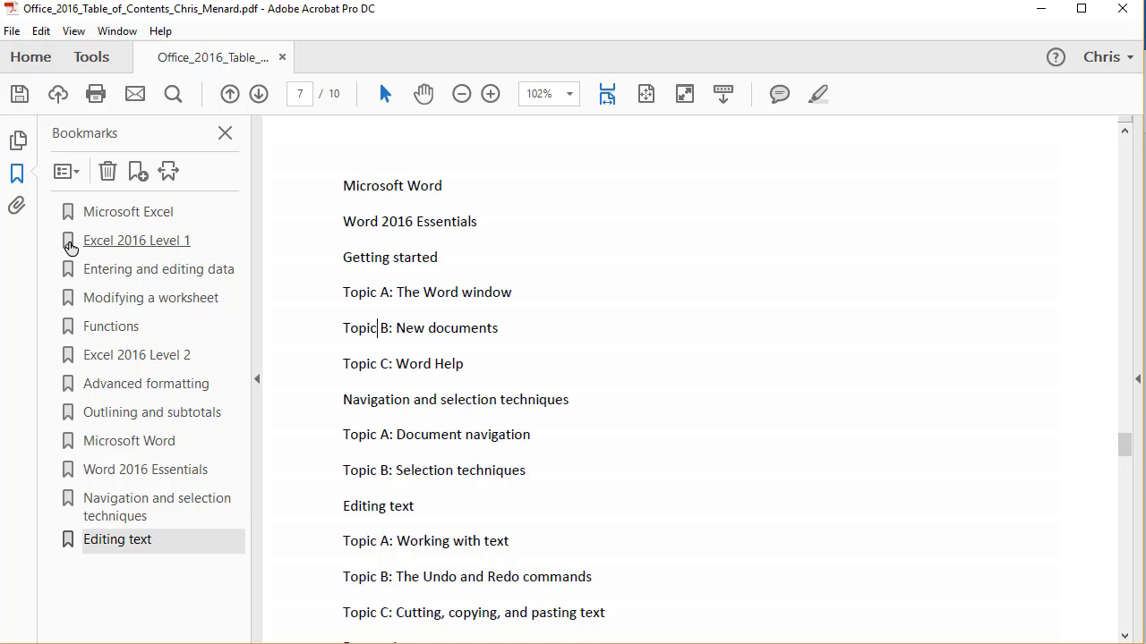
- Nest Excel 2016 Level 1 under Microsoft Excel and its three topic bookmarks under Level 1
left_click_drag(70, 247, 74, 232)
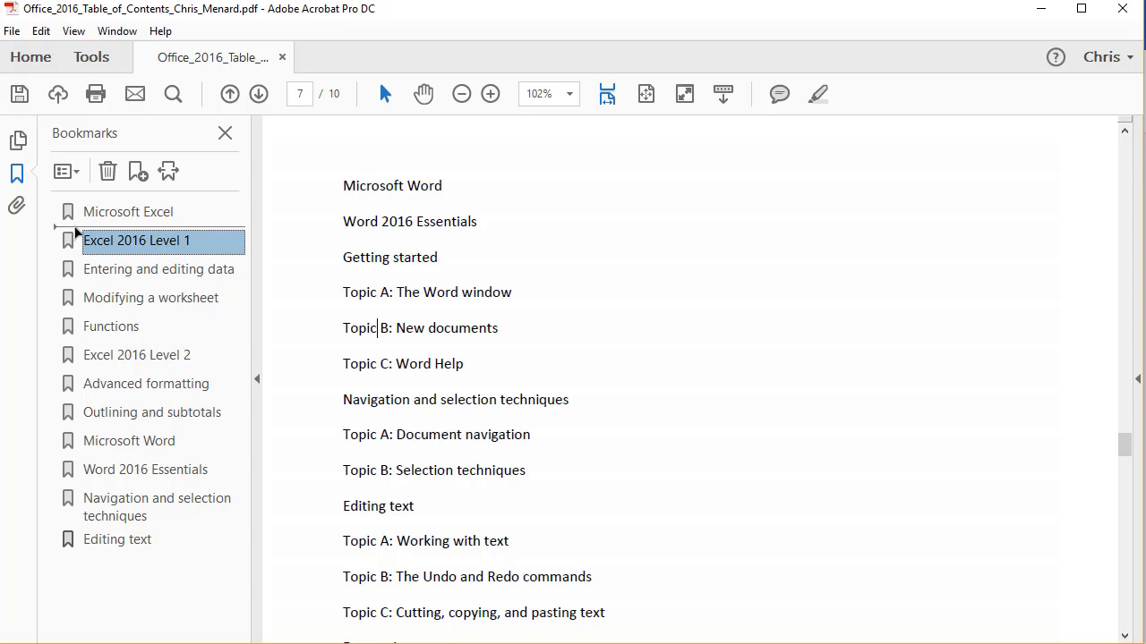
left_click_drag(74, 229, 140, 226)
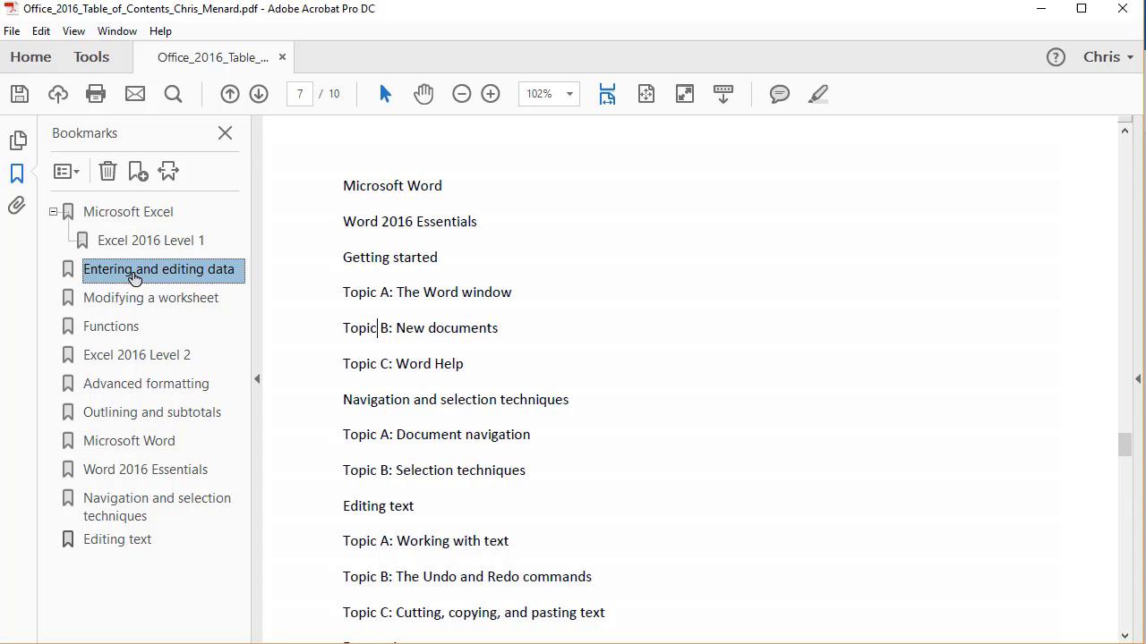
left_click(116, 333, "shift")
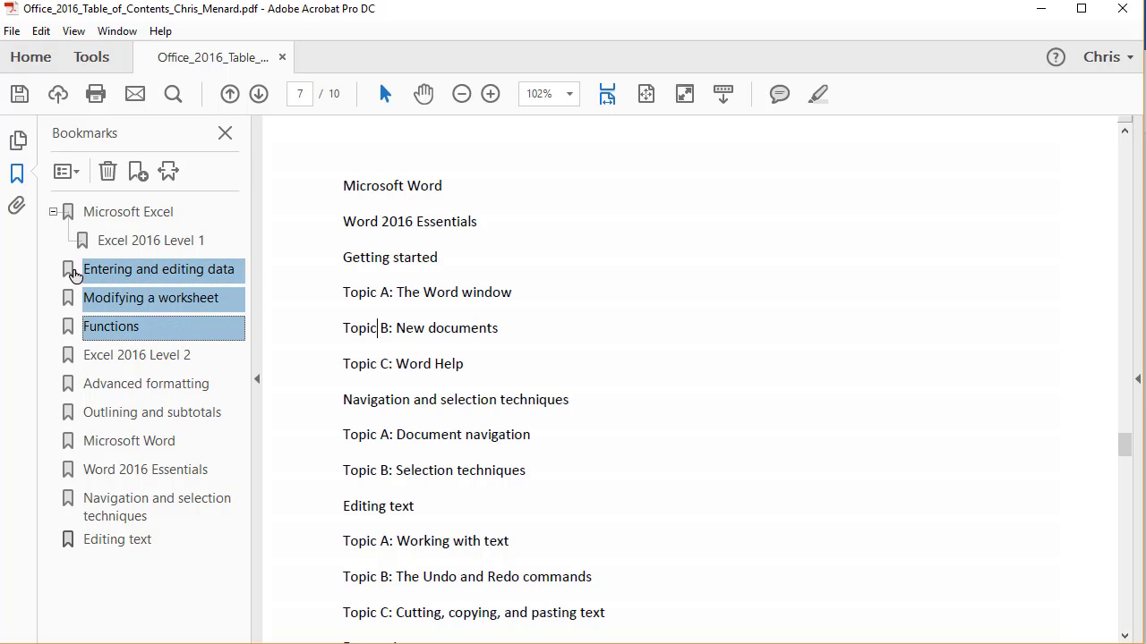
left_click_drag(74, 273, 118, 252)
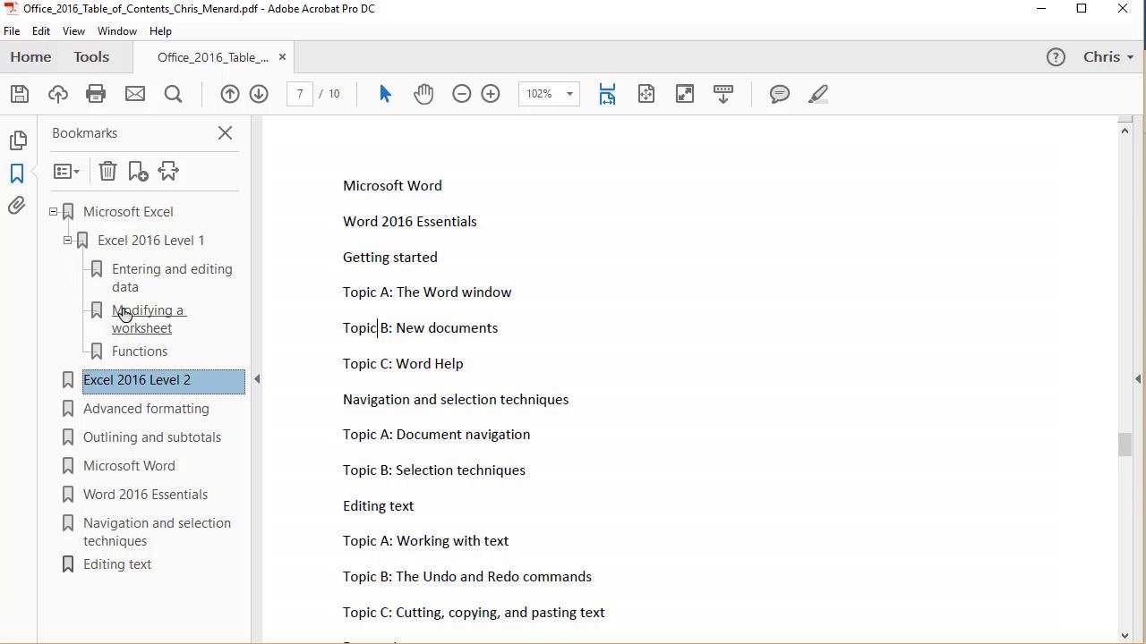
- Collapse and re-expand Microsoft Excel and Excel 2016 Level 1 to verify the nesting
left_click(52, 212)
left_click(52, 212)
left_click(67, 240)
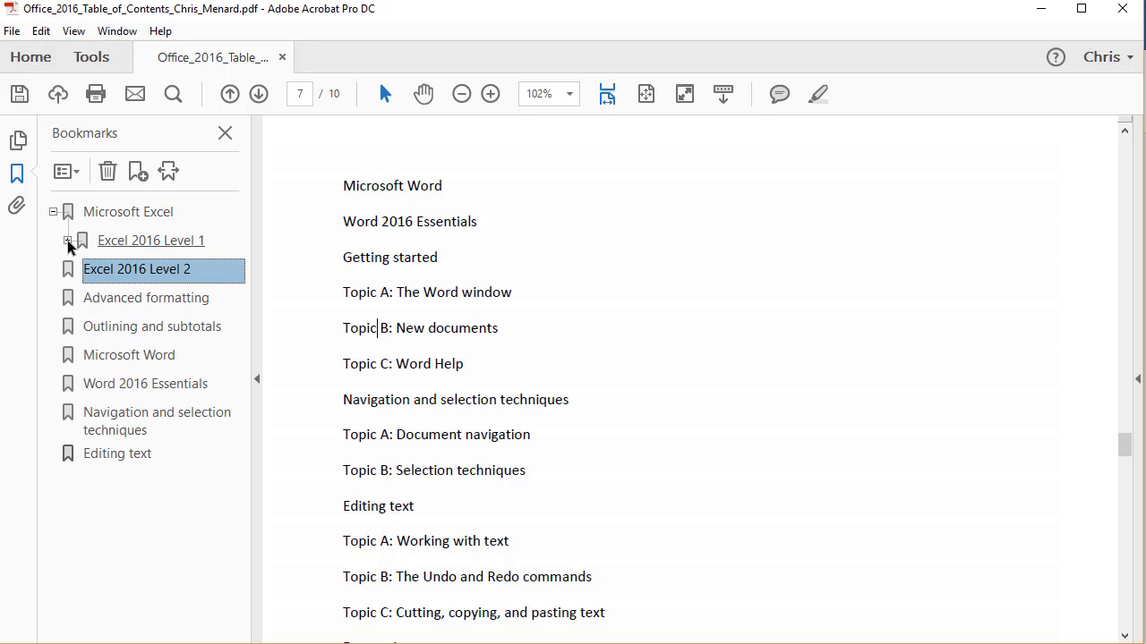
left_click(67, 240)
left_click(52, 212)
left_click(53, 212)
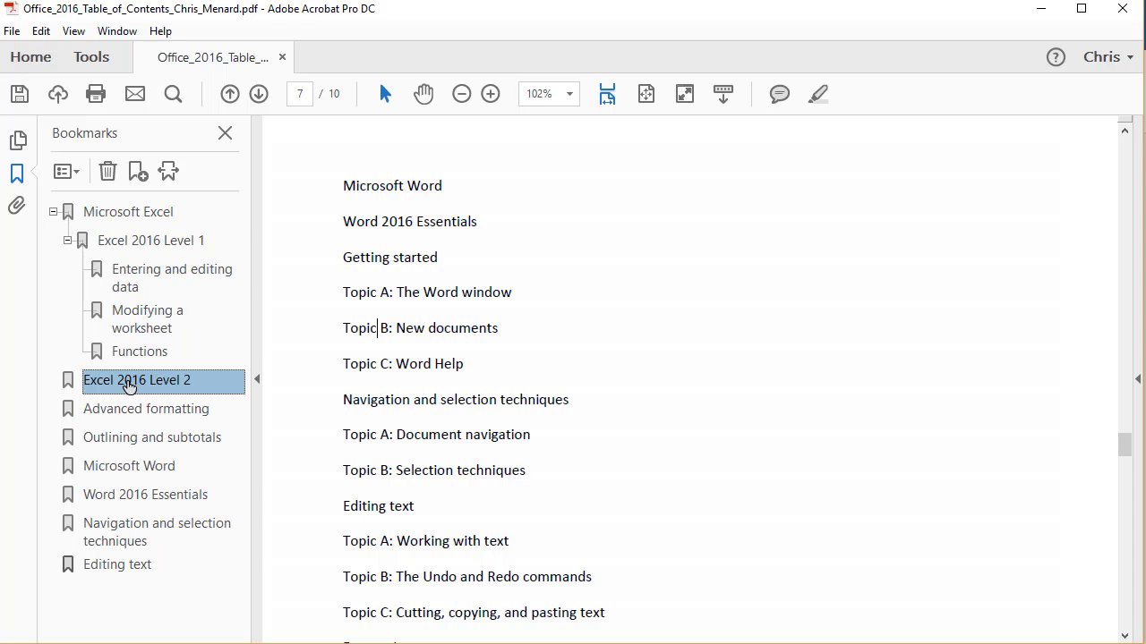
- Nest Advanced formatting and Outlining and subtotals under Excel 2016 Level 2
left_click(70, 410)
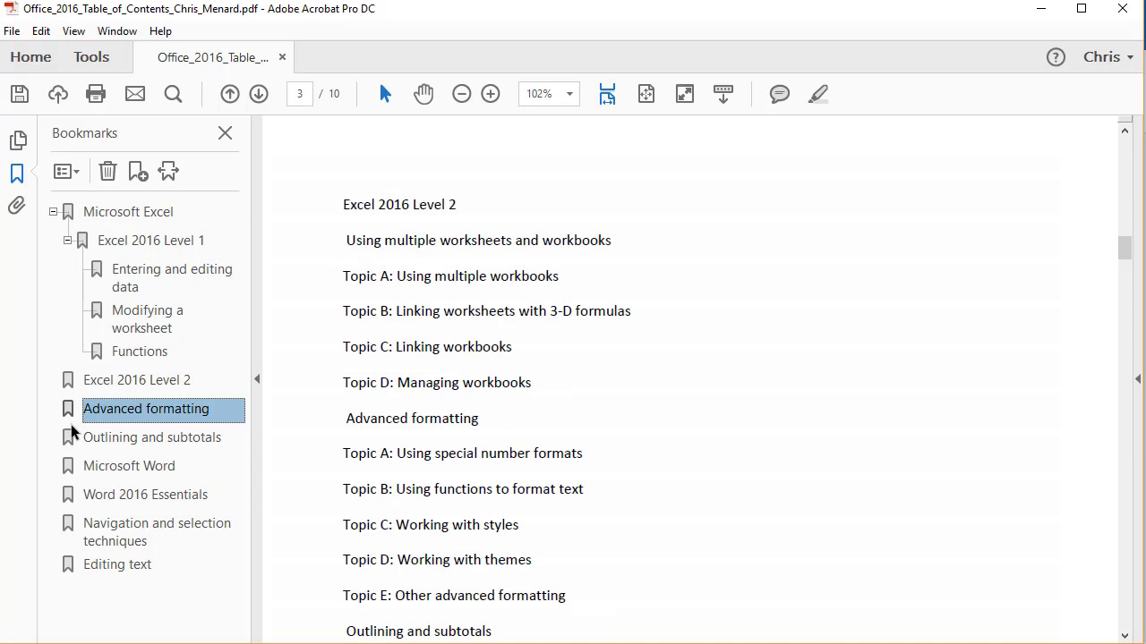
left_click(69, 438, "shift")
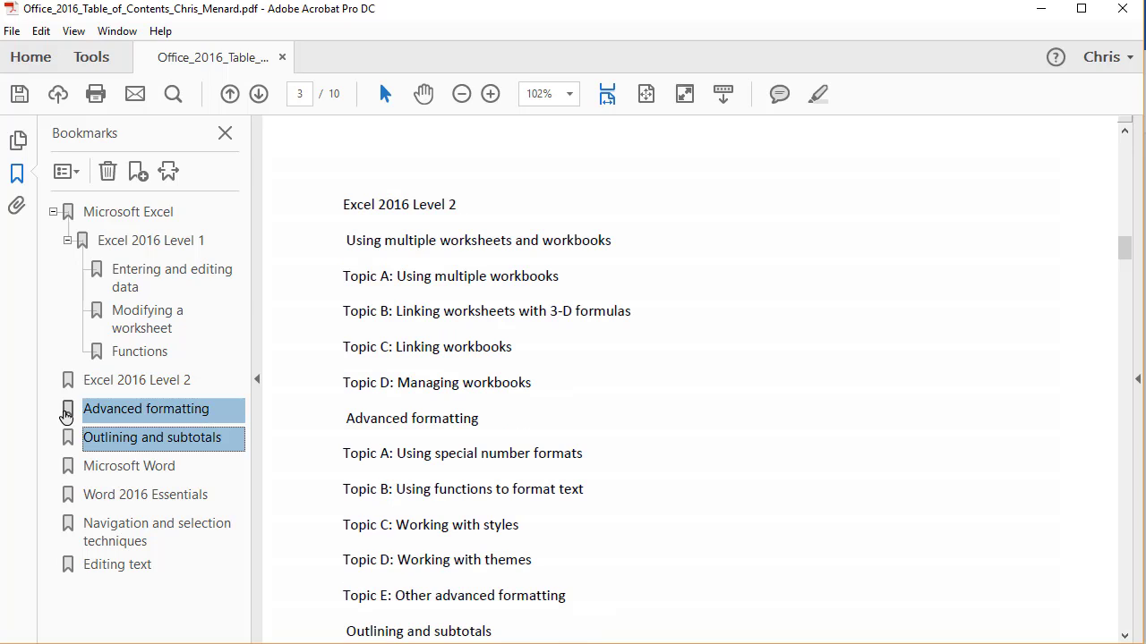
left_click_drag(65, 414, 112, 396)
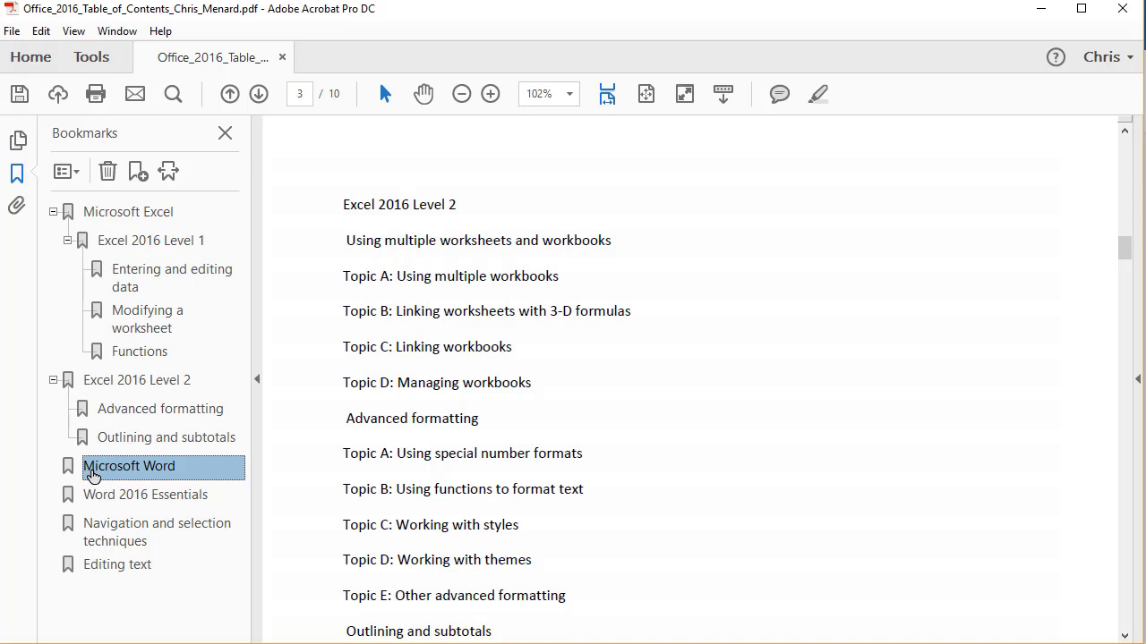
- Nest Word 2016 Essentials under Microsoft Word, with Navigation and selection techniques and Editing text beneath it
mouse_move(93, 476)
left_mouse_down()
mouse_move(84, 503)
mouse_move(69, 496)
mouse_move(115, 475)
left_mouse_up()
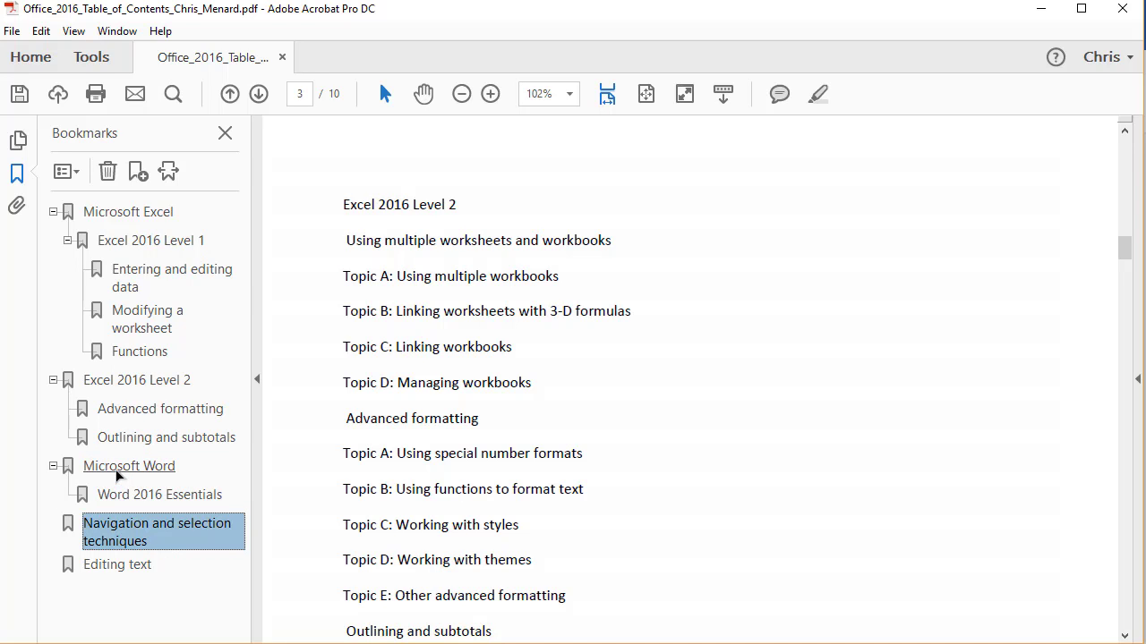
left_click(69, 528)
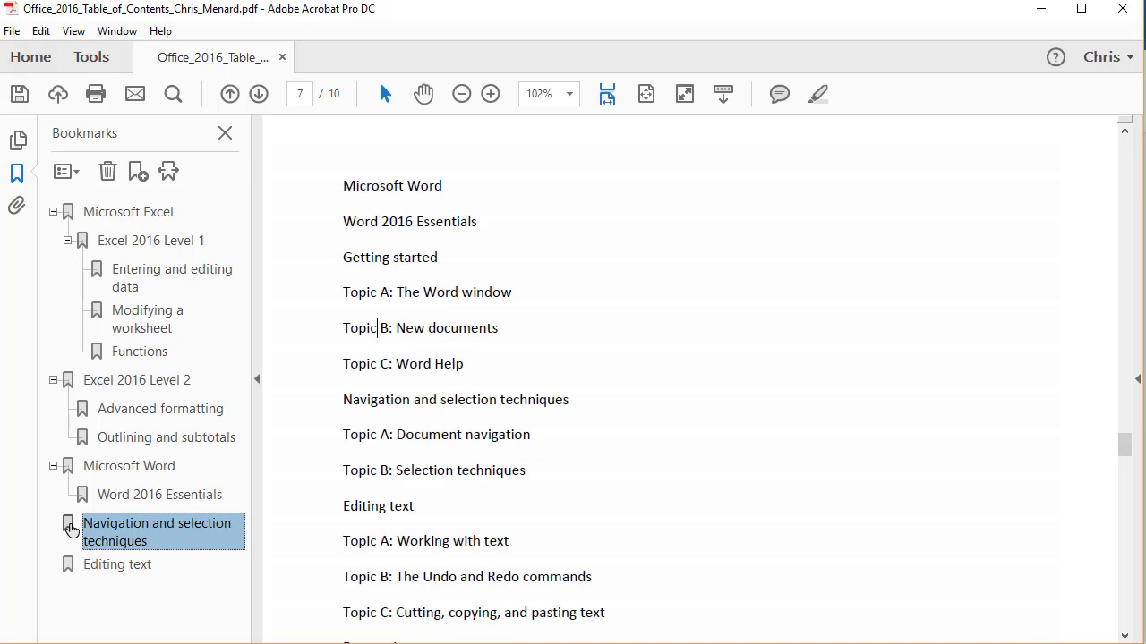
left_click(71, 563, "shift")
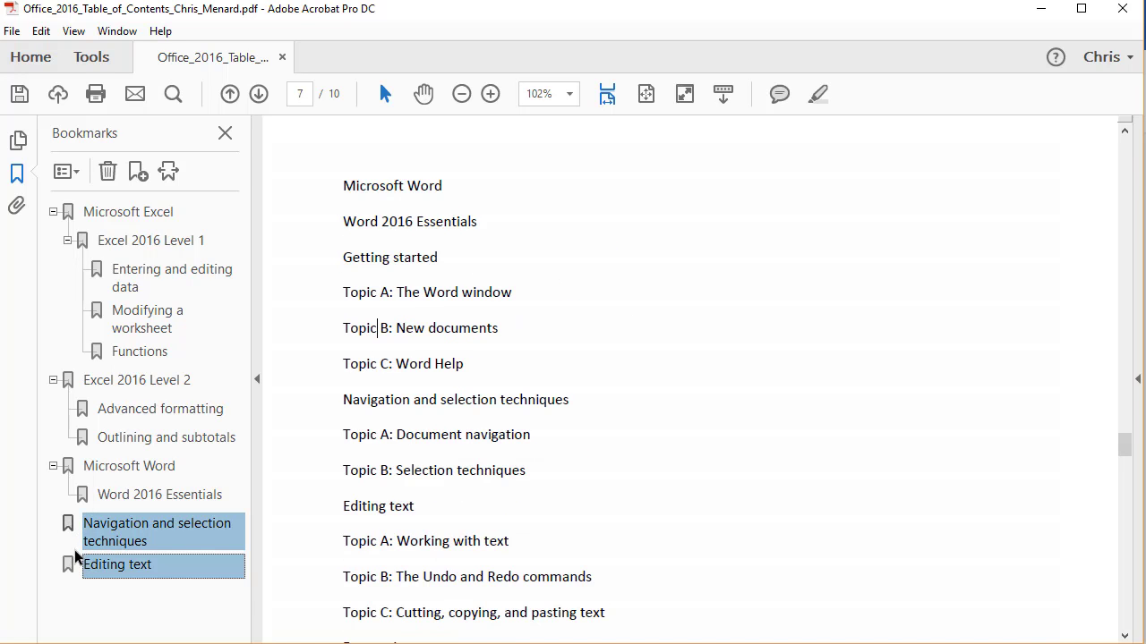
left_click_drag(69, 530, 143, 512)
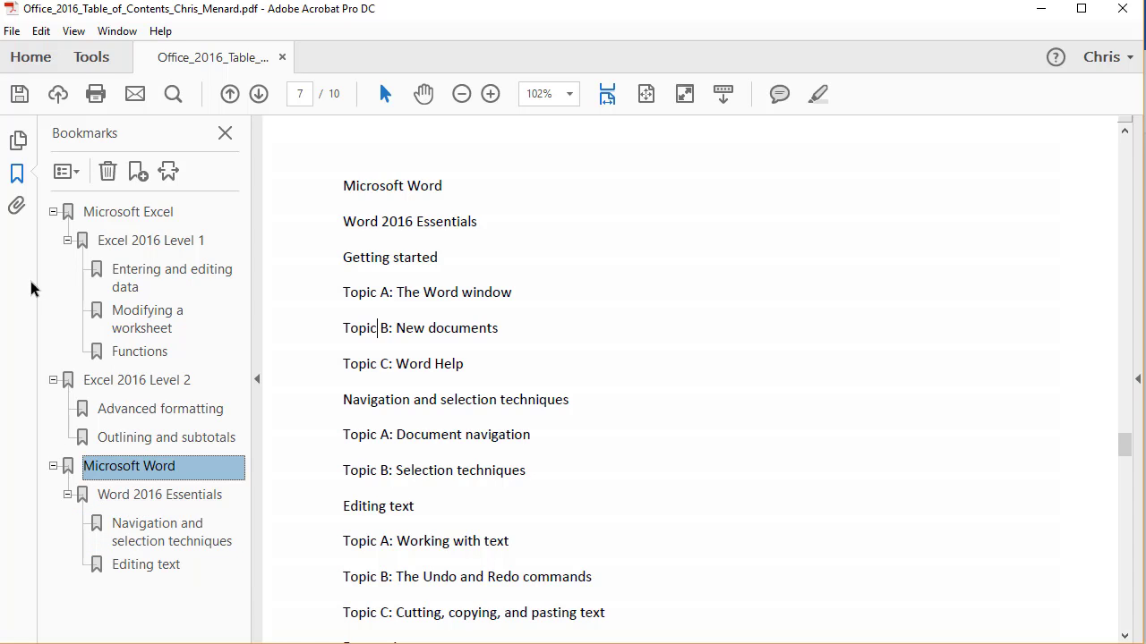
- Move Excel 2016 Level 2 to nest under the Microsoft Excel bookmark
left_click(52, 212)
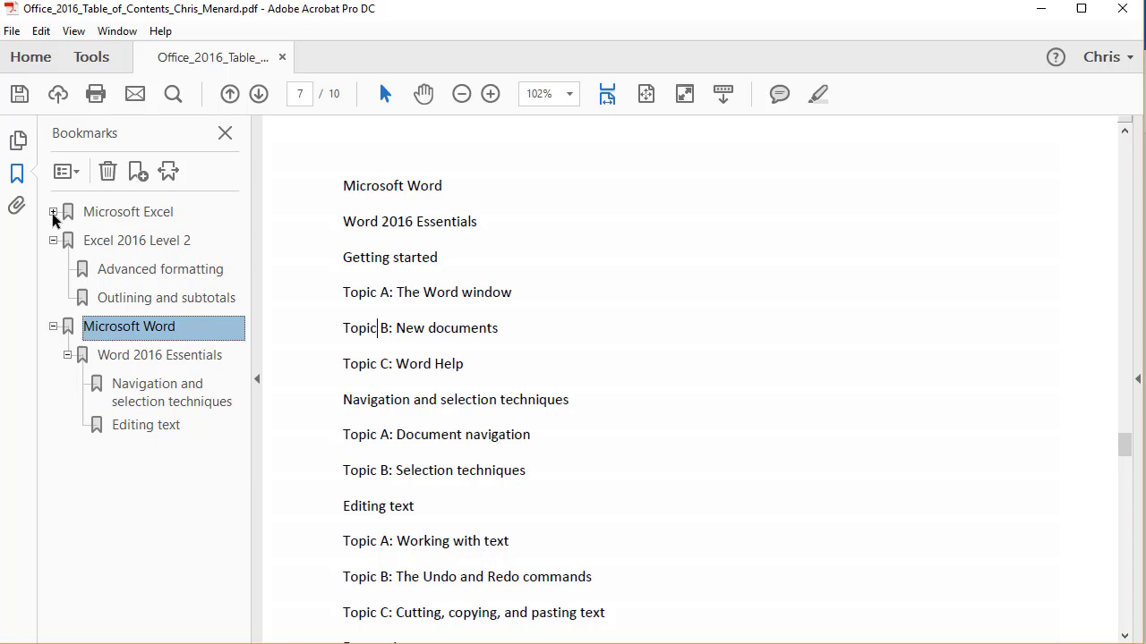
left_click(53, 240)
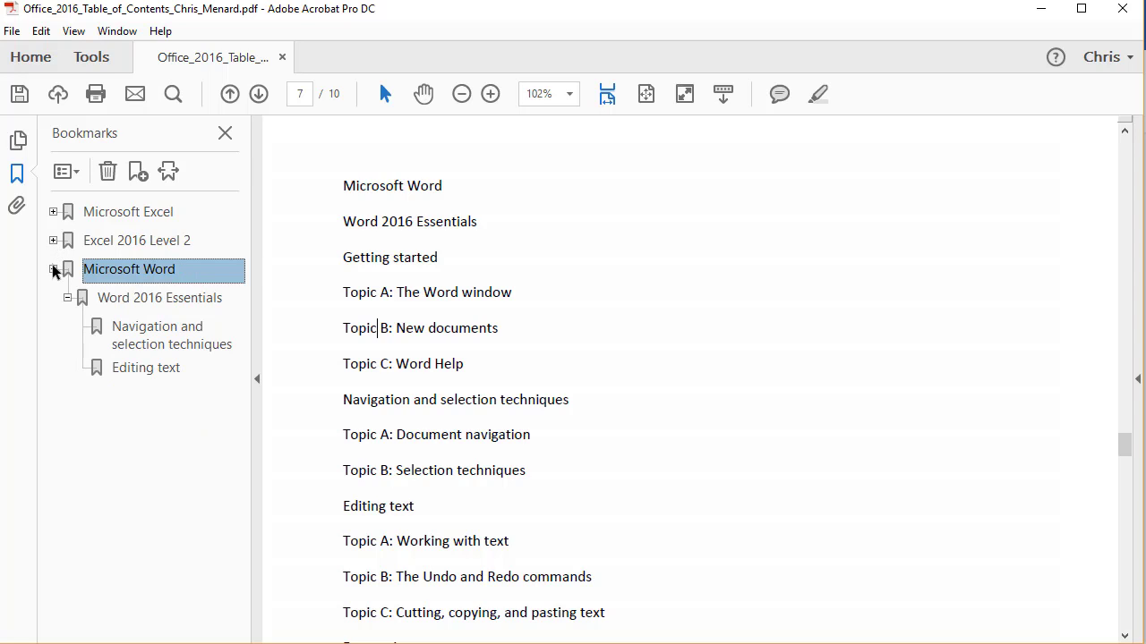
left_click(51, 212)
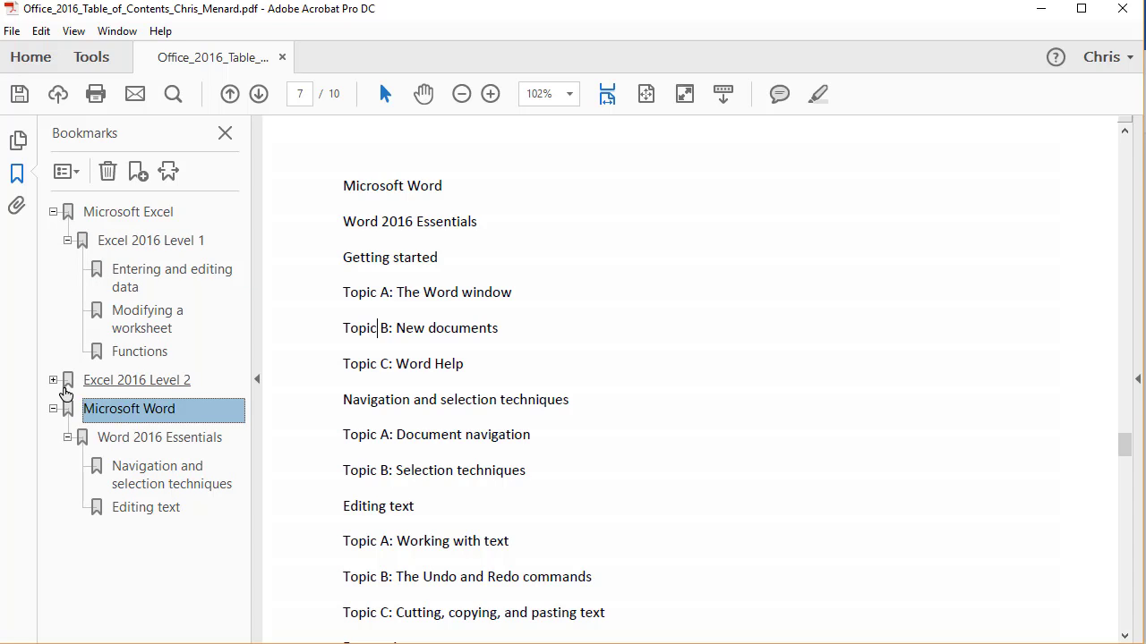
left_click_drag(69, 387, 49, 237)
left_click(53, 213)
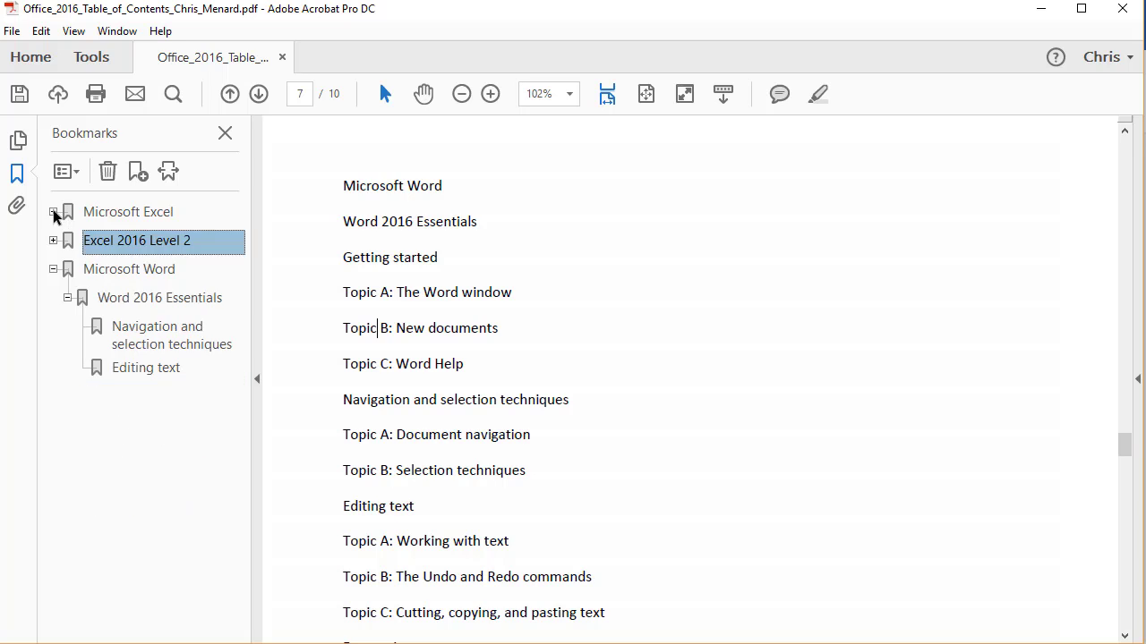
left_click(53, 210)
mouse_move(73, 385)
left_mouse_down()
mouse_move(76, 367)
mouse_move(70, 379)
mouse_move(81, 380)
left_mouse_up()
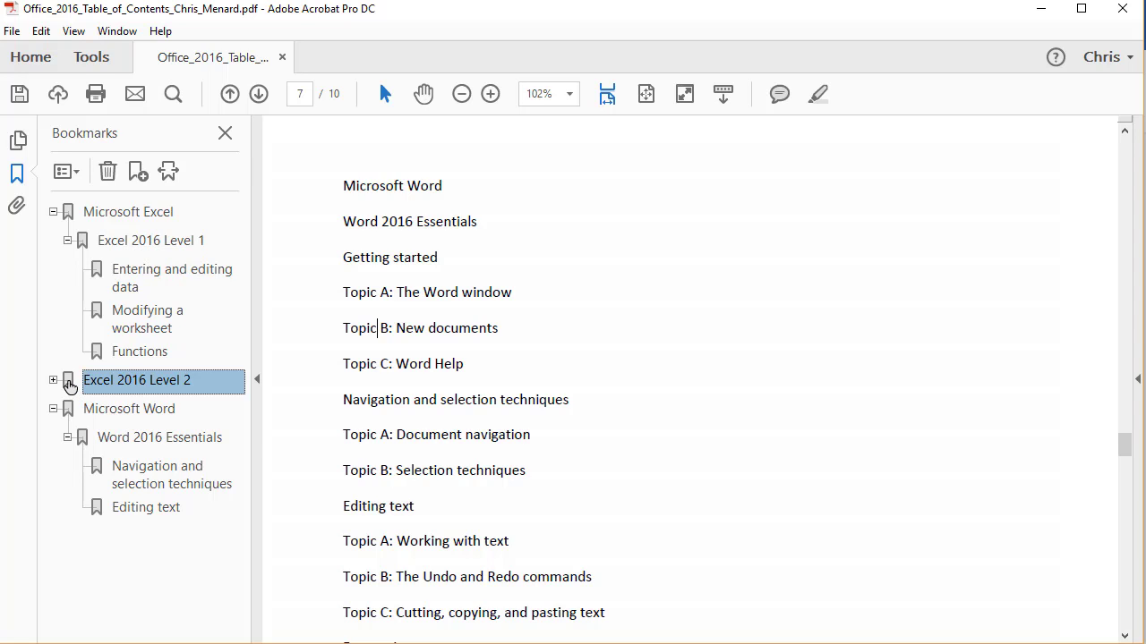
left_click_drag(70, 385, 94, 228)
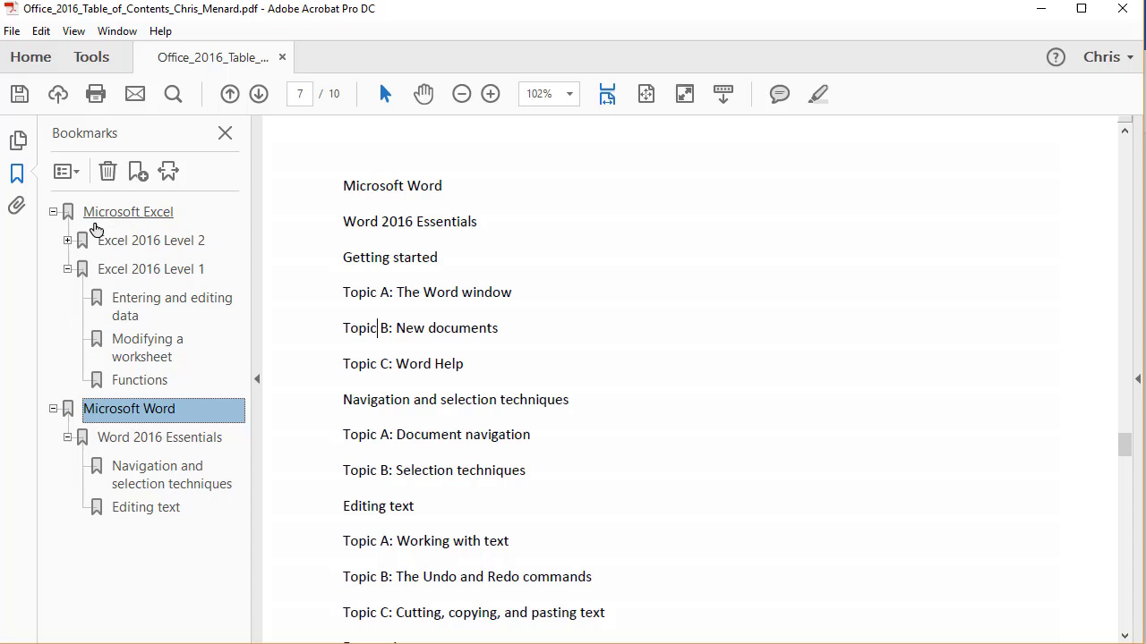
- Reorder Excel 2016 Level 1 above Level 2, then collapse the Microsoft Word and Microsoft Excel branches
left_click(67, 268)
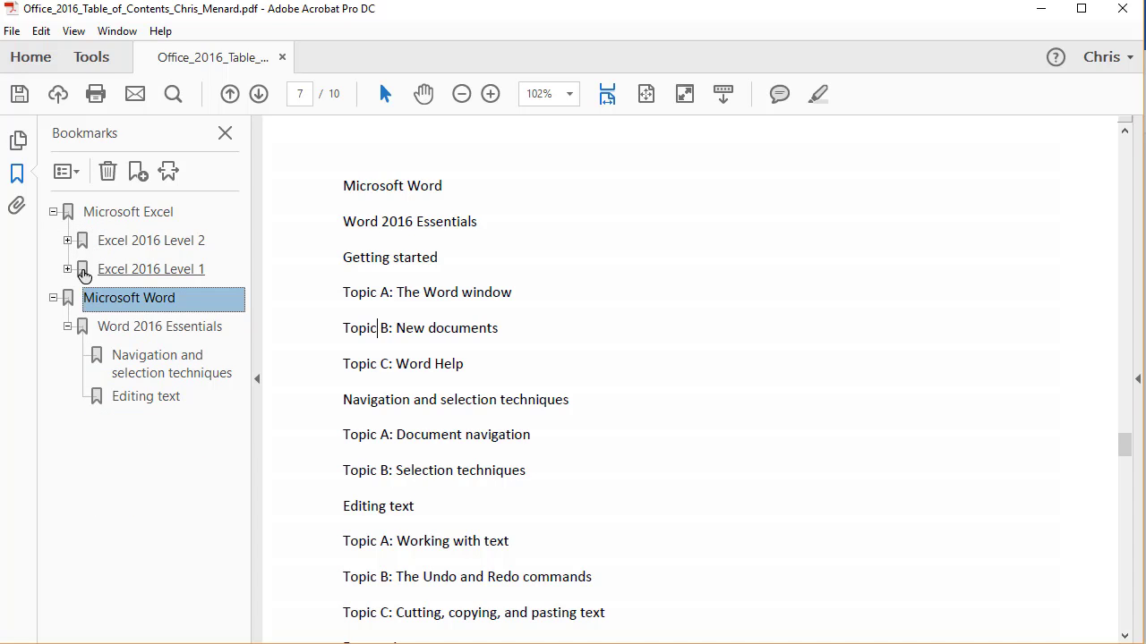
left_click_drag(84, 273, 100, 225)
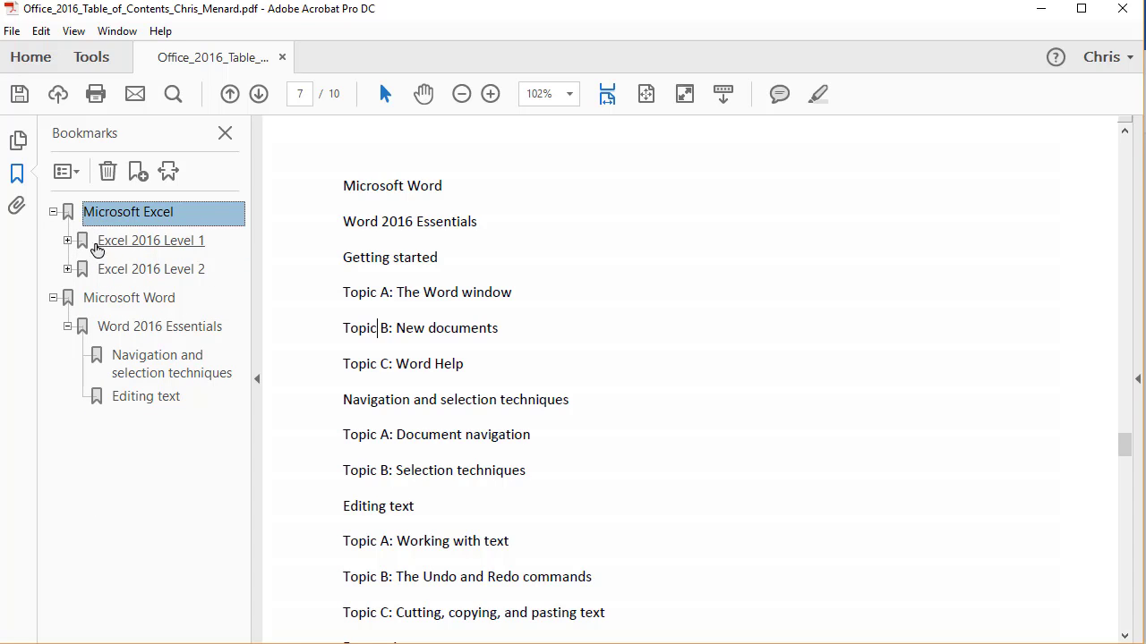
left_click(54, 213)
left_click(54, 213)
left_click(52, 297)
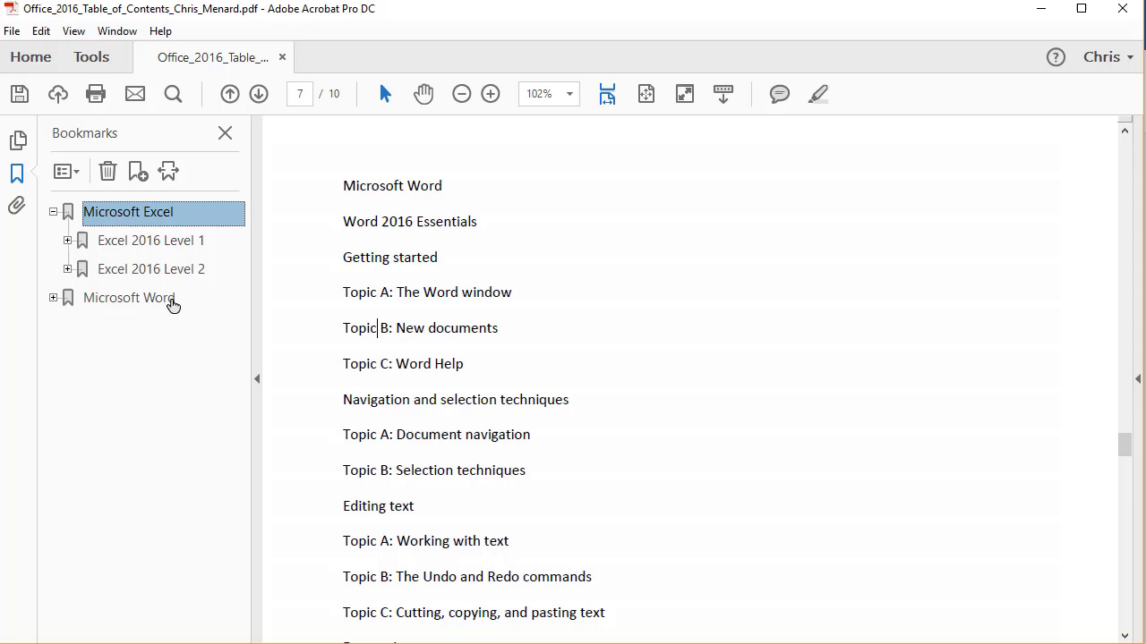
left_click(53, 212)
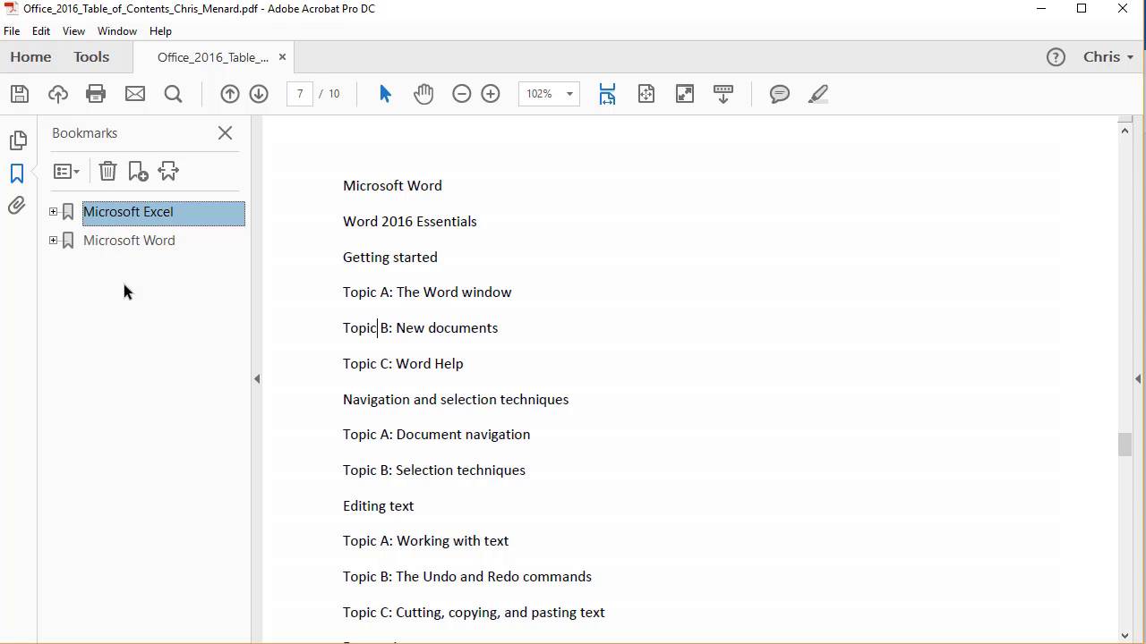
- In Document Properties, set the Initial View navigation tab to Bookmarks Panel and Page
left_click(17, 32)
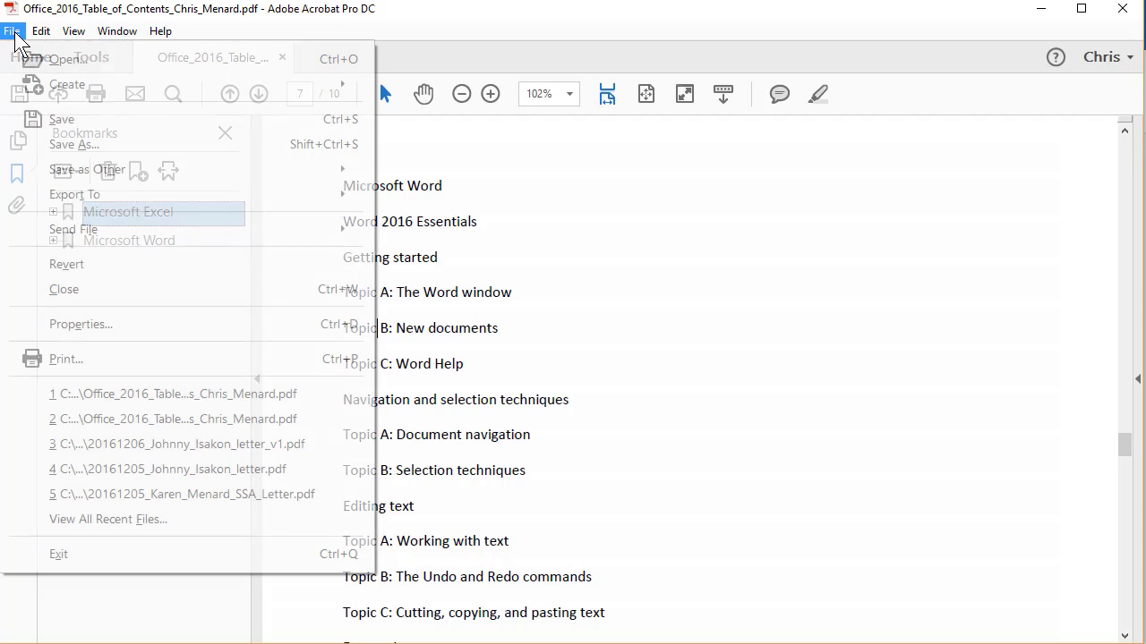
left_click(109, 329)
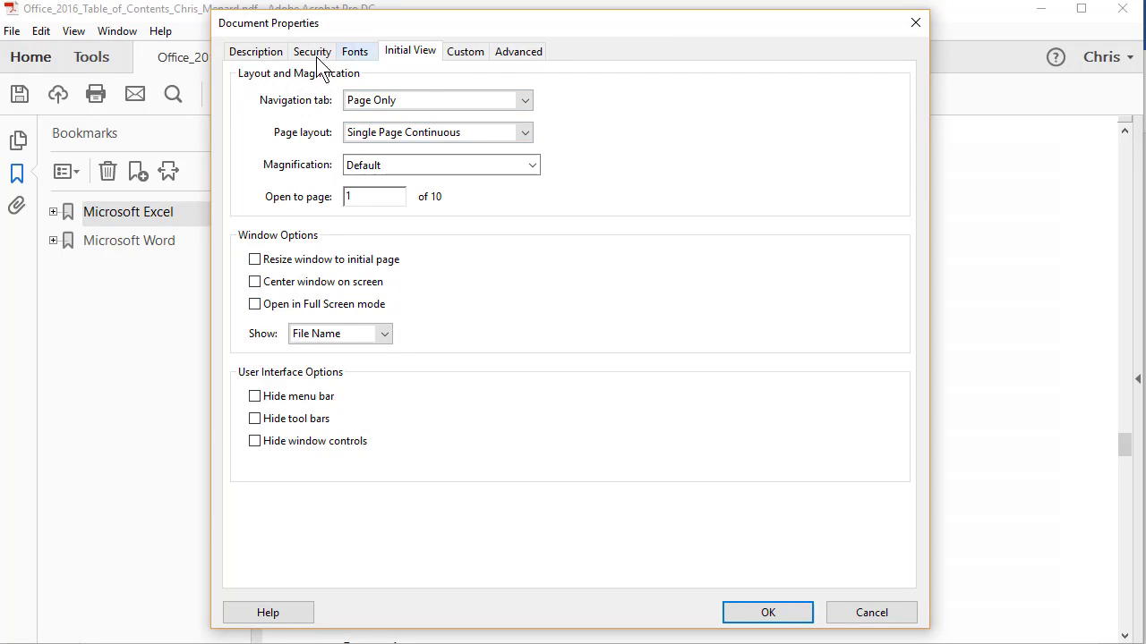
left_click(262, 56)
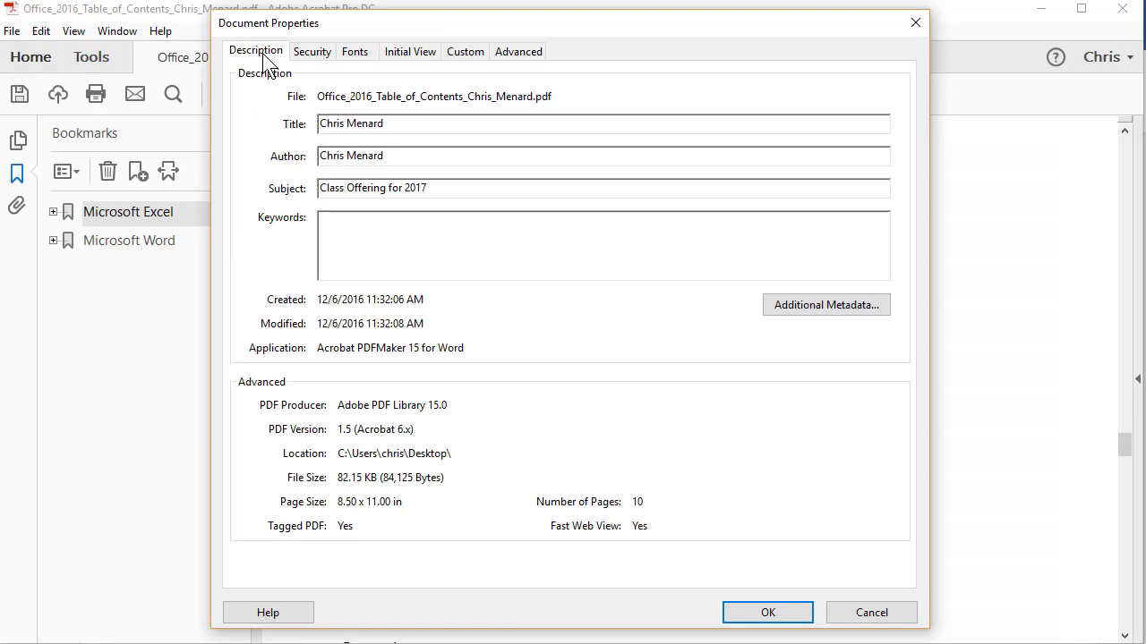
left_click(413, 51)
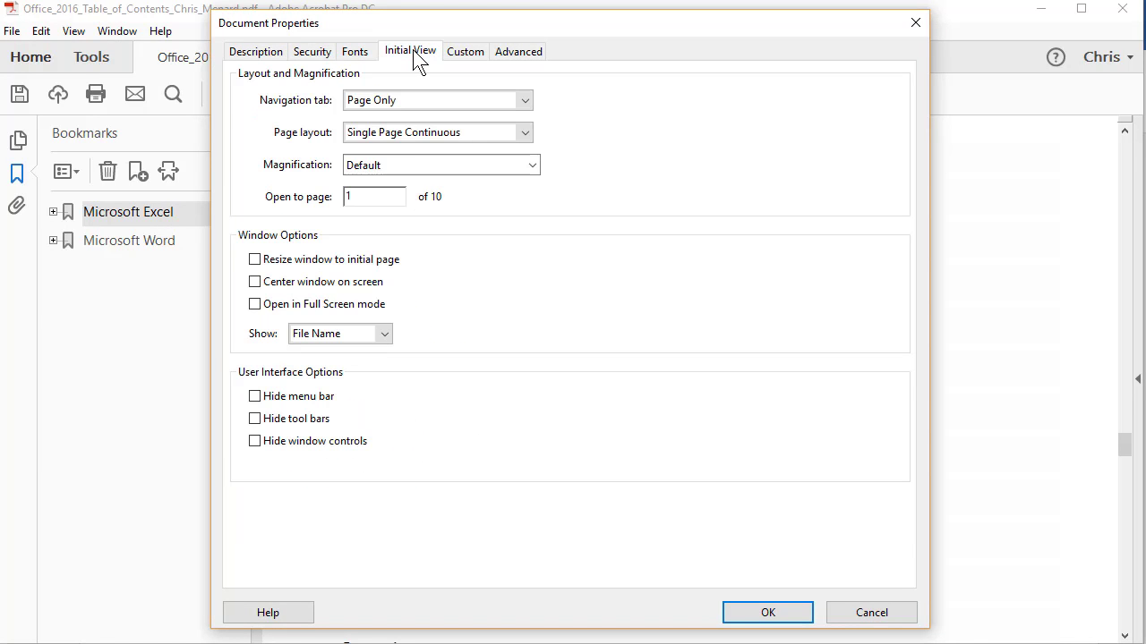
left_click(367, 105)
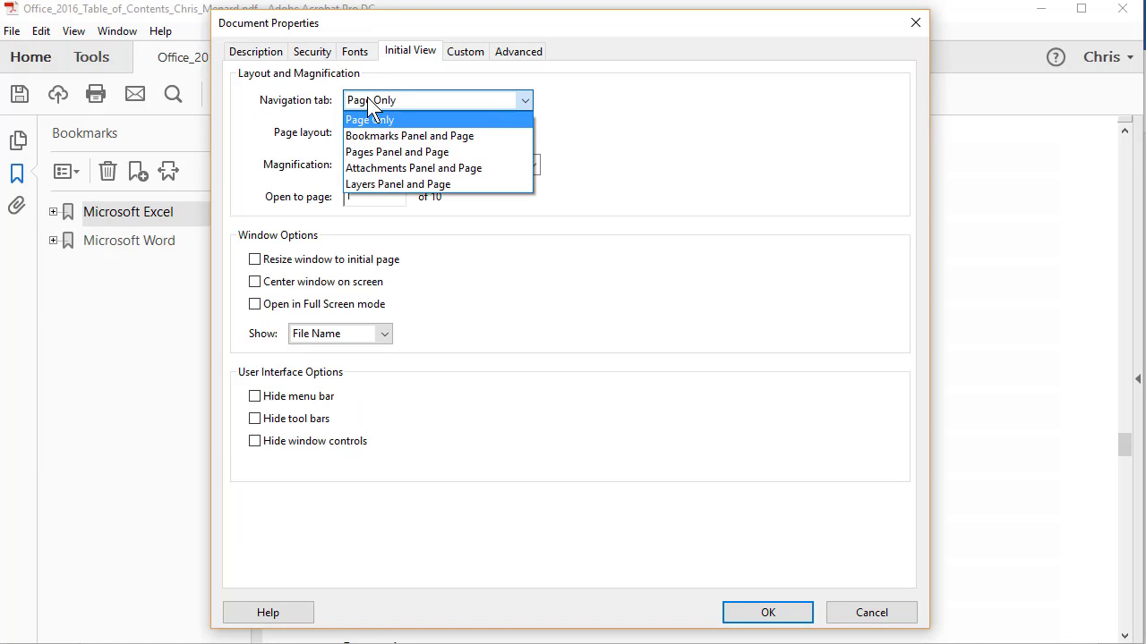
left_click(405, 141)
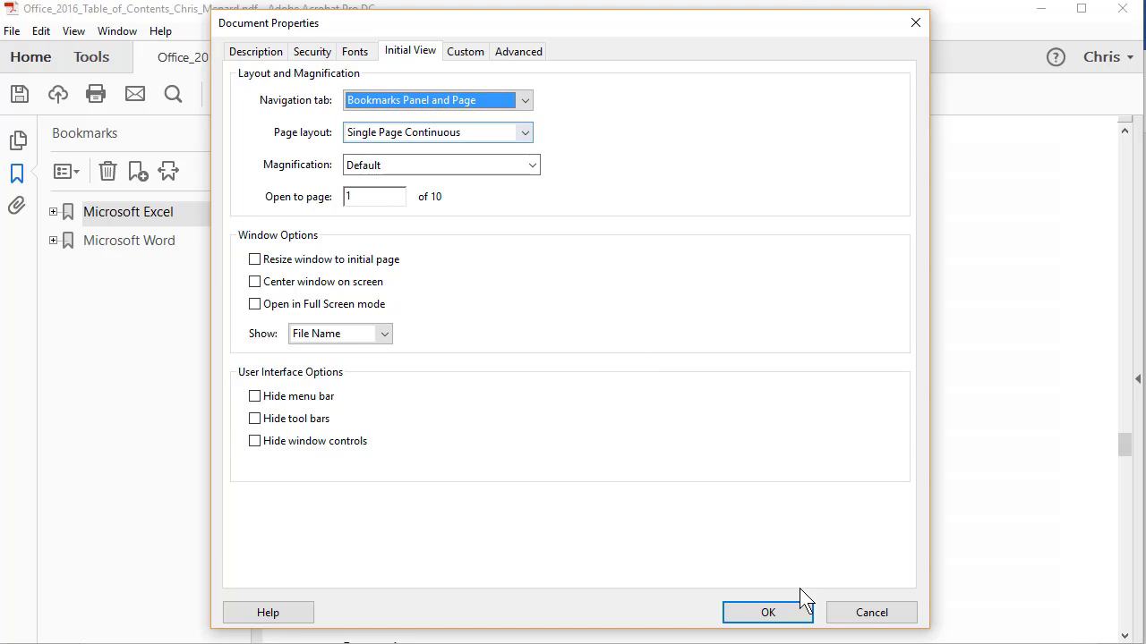
left_click(797, 616)
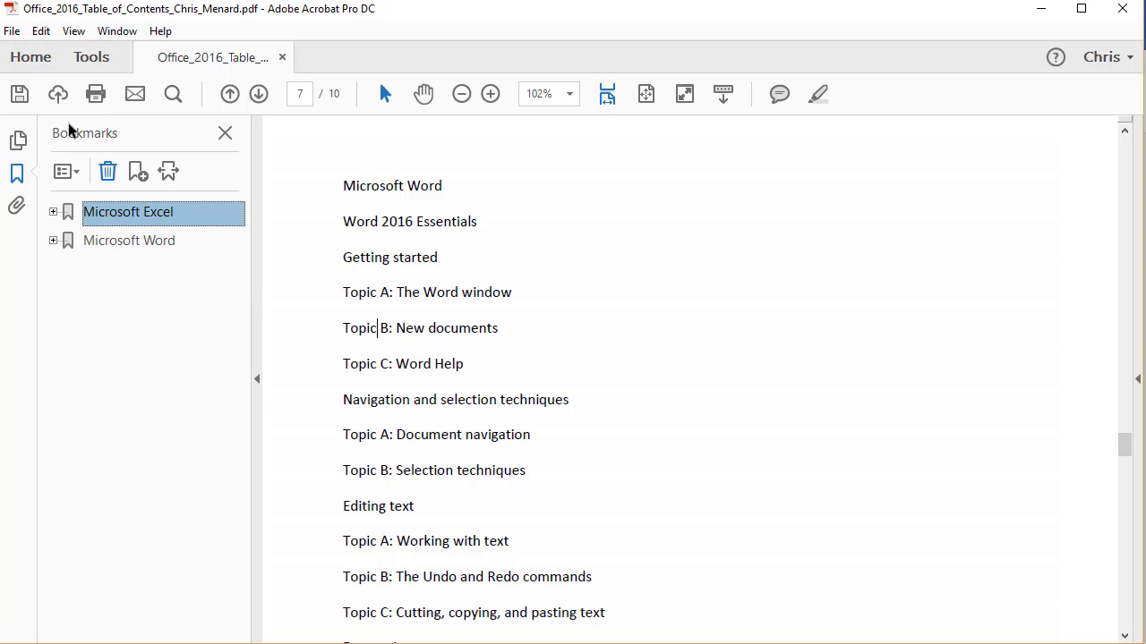
- Save the Office_2016_Table_of_Contents PDF
left_click(25, 94)
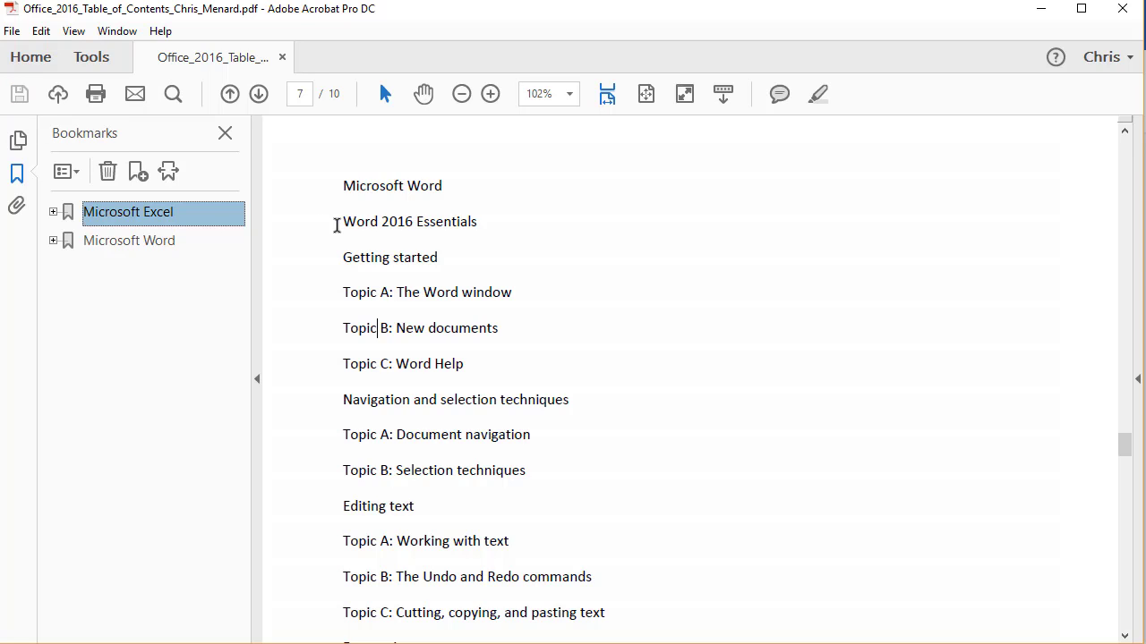